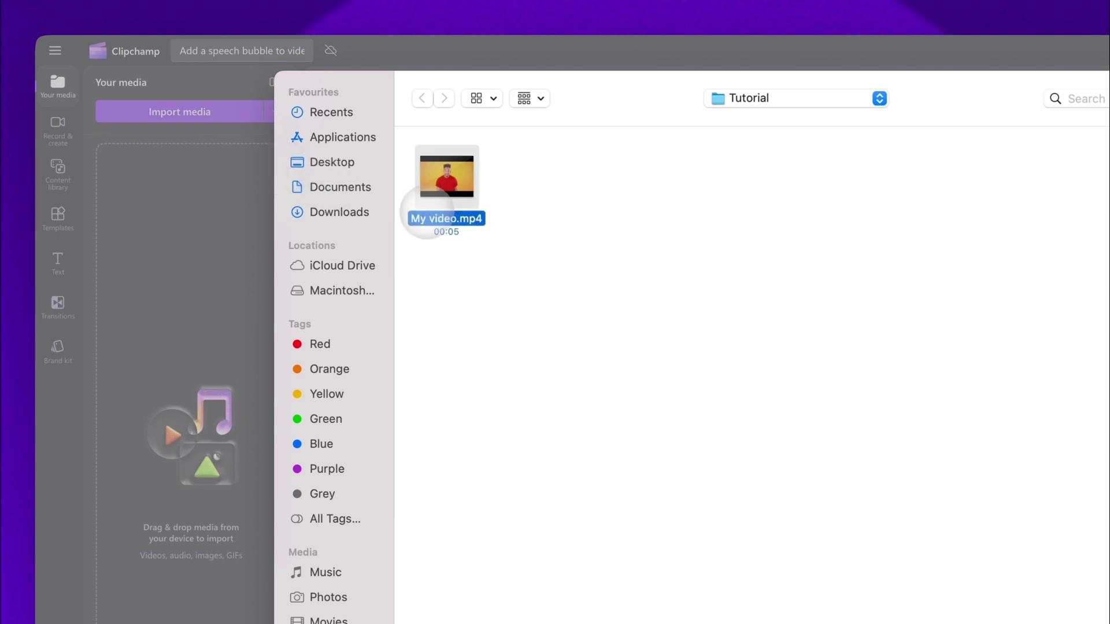
- Import My video.mp4 and drag the waving man clip onto the timeline as a 0:04.90 clip
left_click(1109, 623)
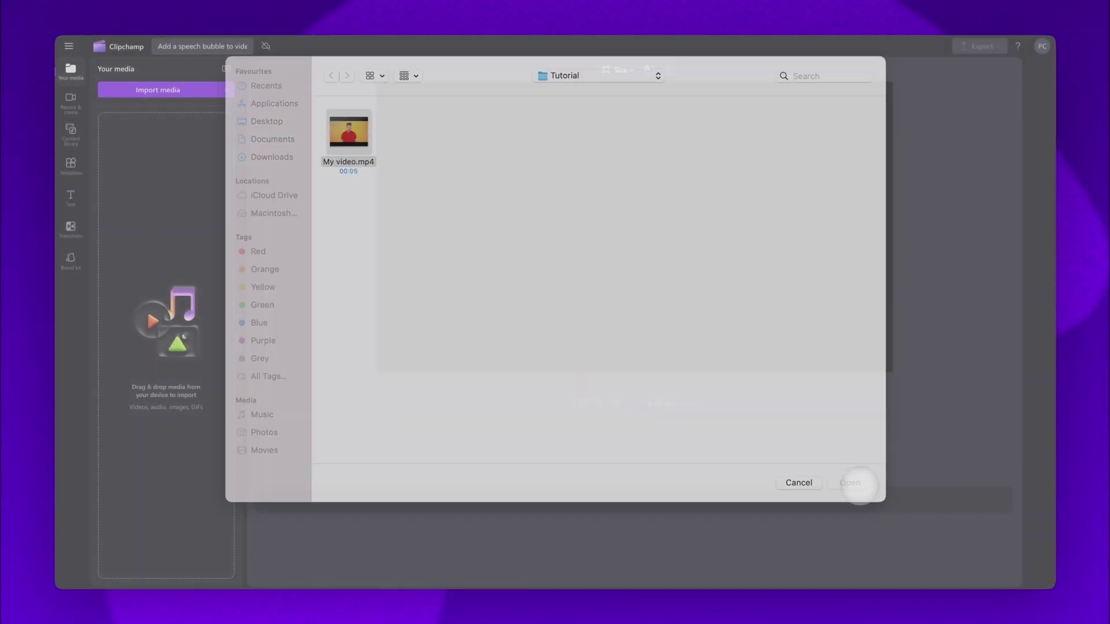
mouse_move(171, 153)
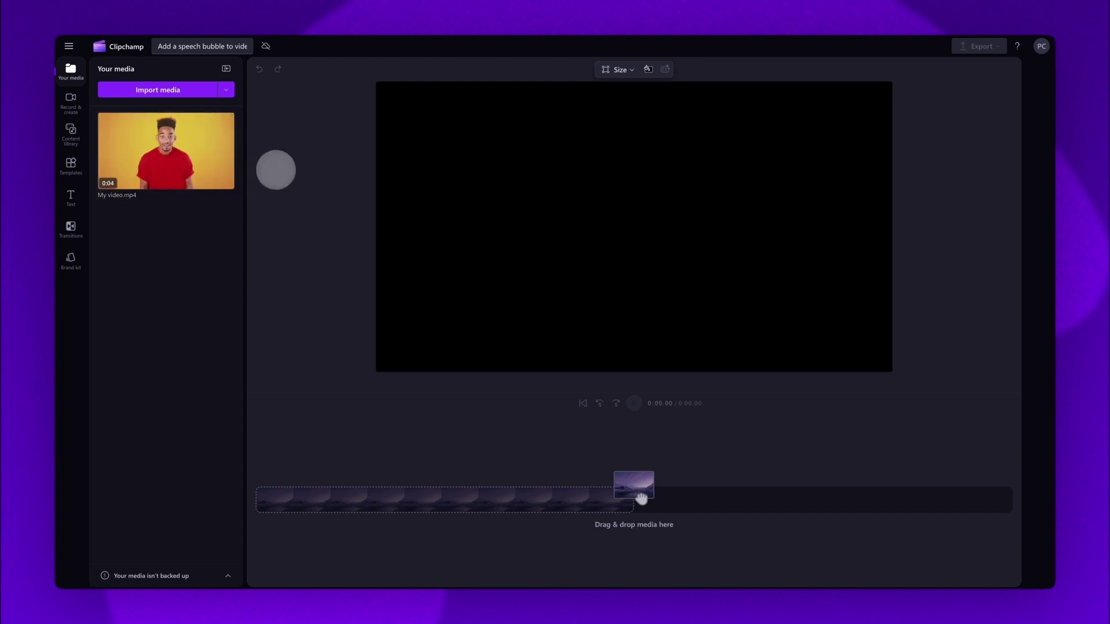
left_click_drag(197, 161, 501, 498)
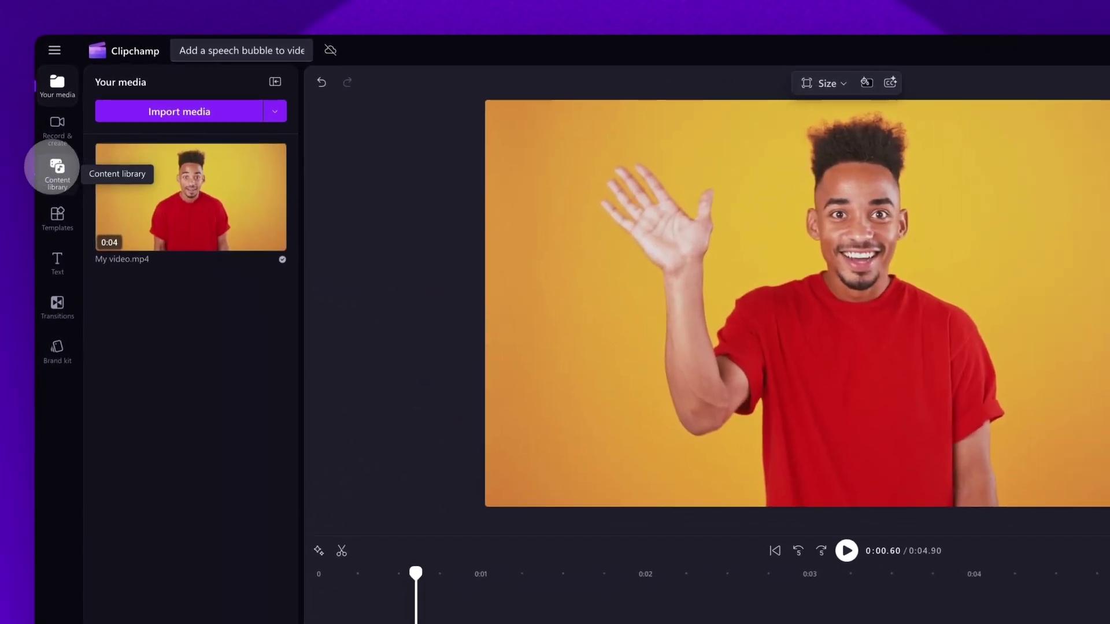
- Browse the Content library under Visuals > Shapes to list the 21 Callouts shapes
left_click(57, 166)
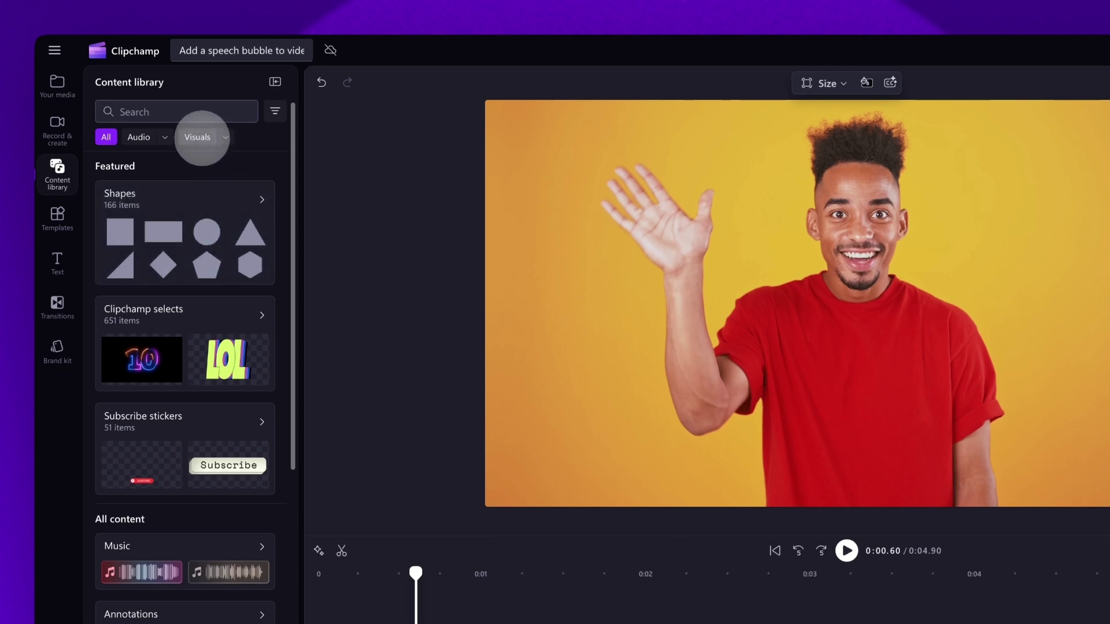
left_click(224, 137)
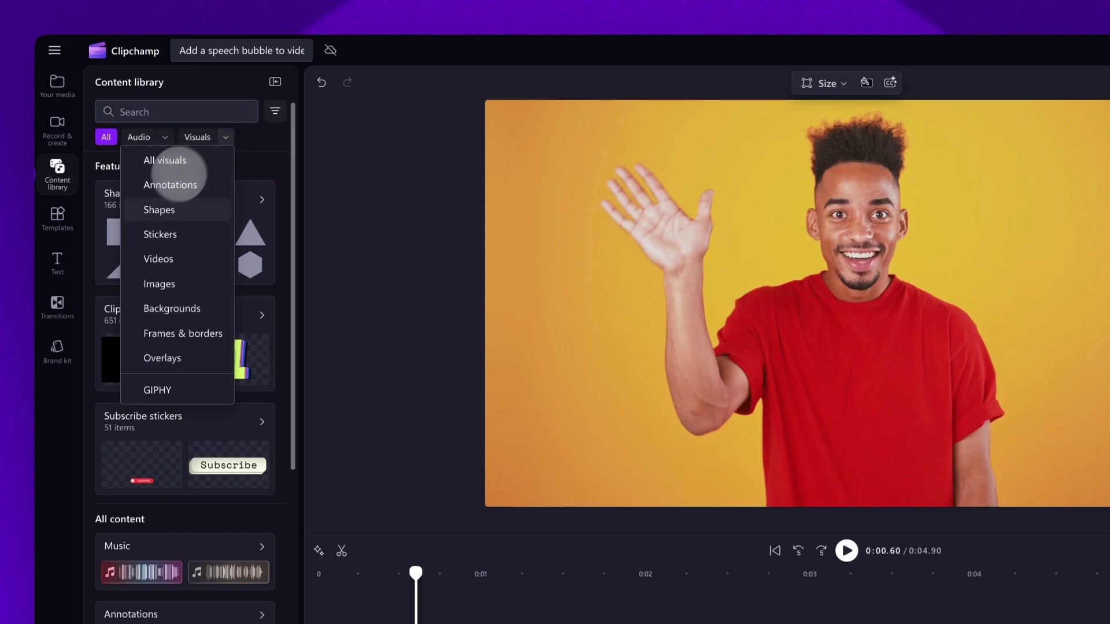
left_click(171, 208)
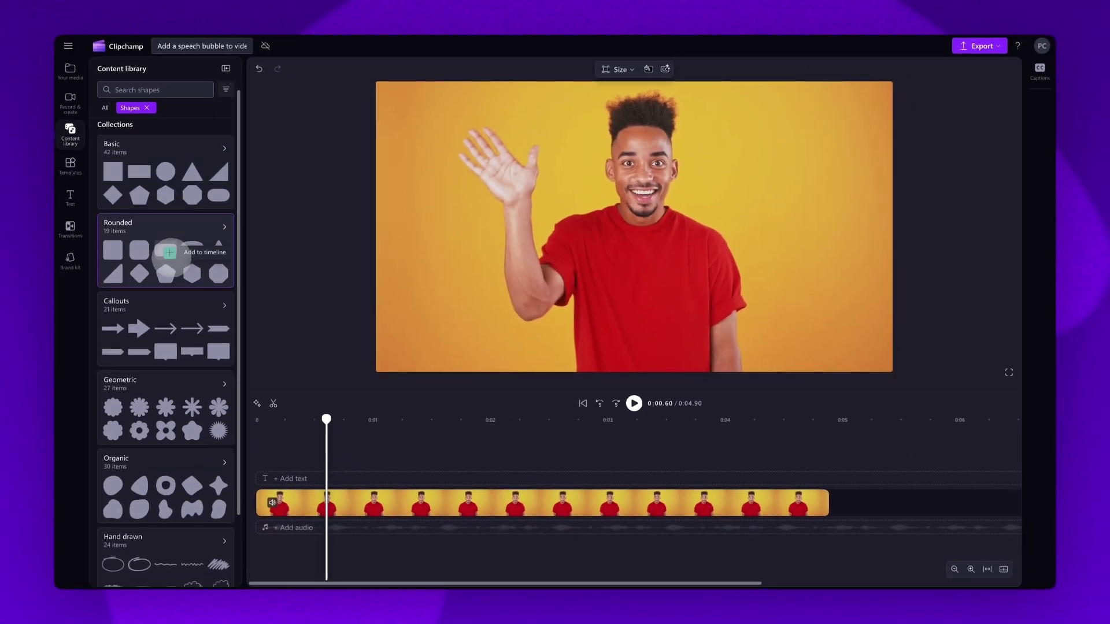
scroll(166, 249, "down", 2)
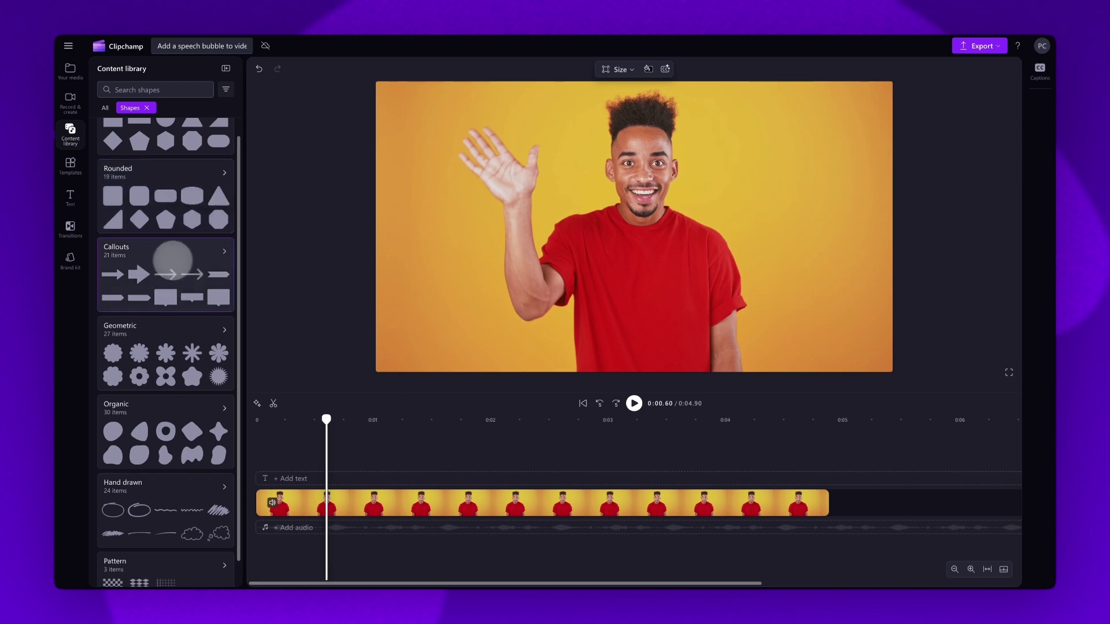
left_click(177, 253)
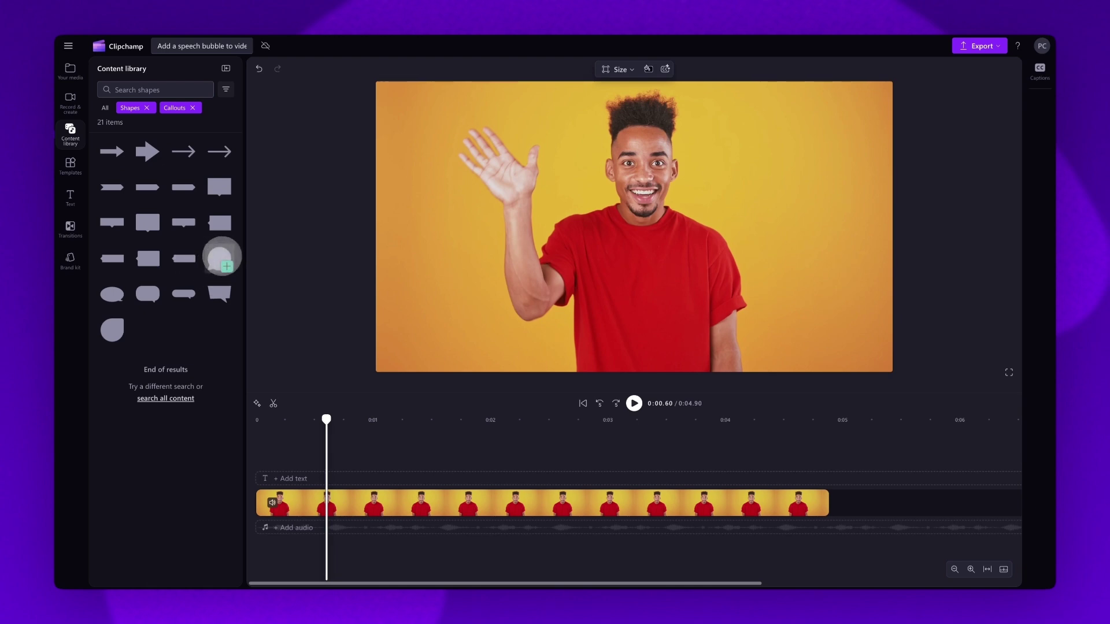
- Add the Speech bubble circle on its own track, then shrink, widen and tilt it upper right
left_click_drag(215, 260, 262, 478)
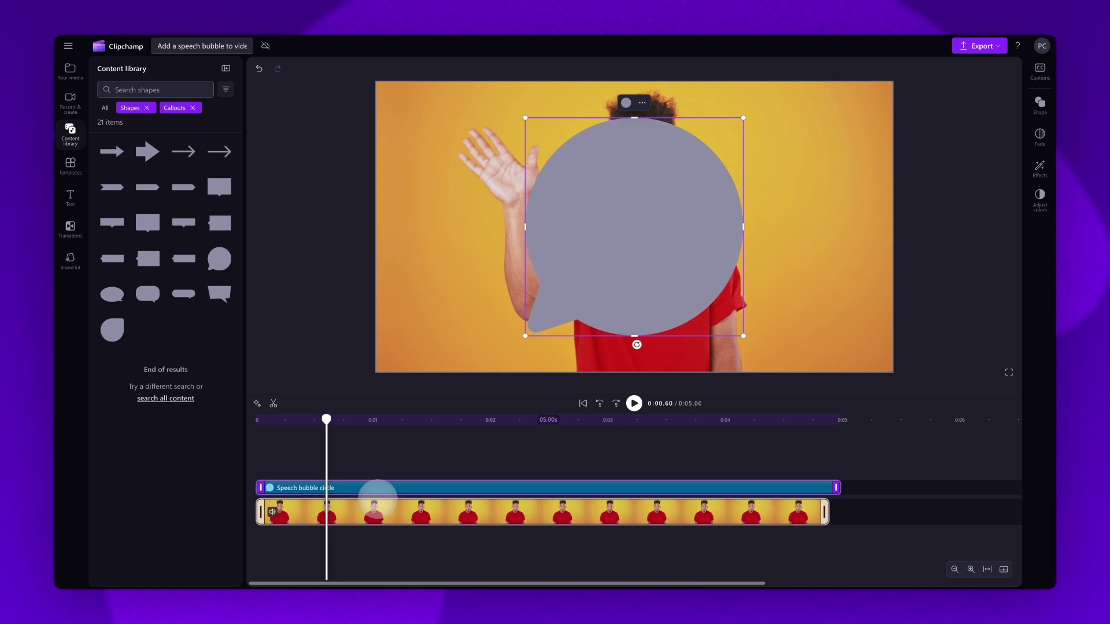
left_click(399, 488)
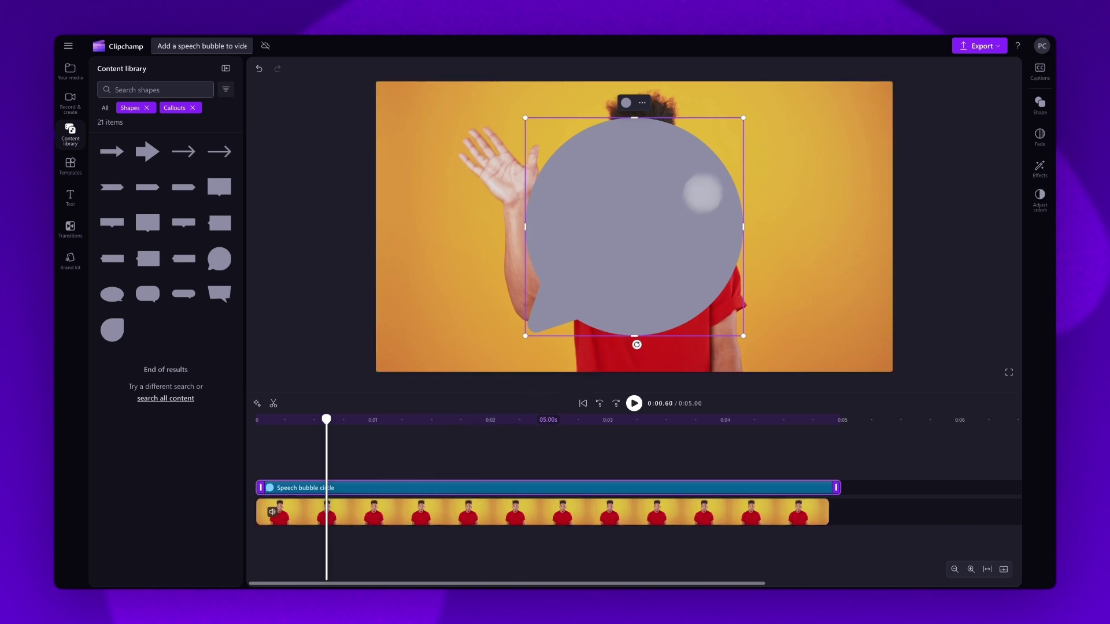
left_click_drag(743, 117, 685, 215)
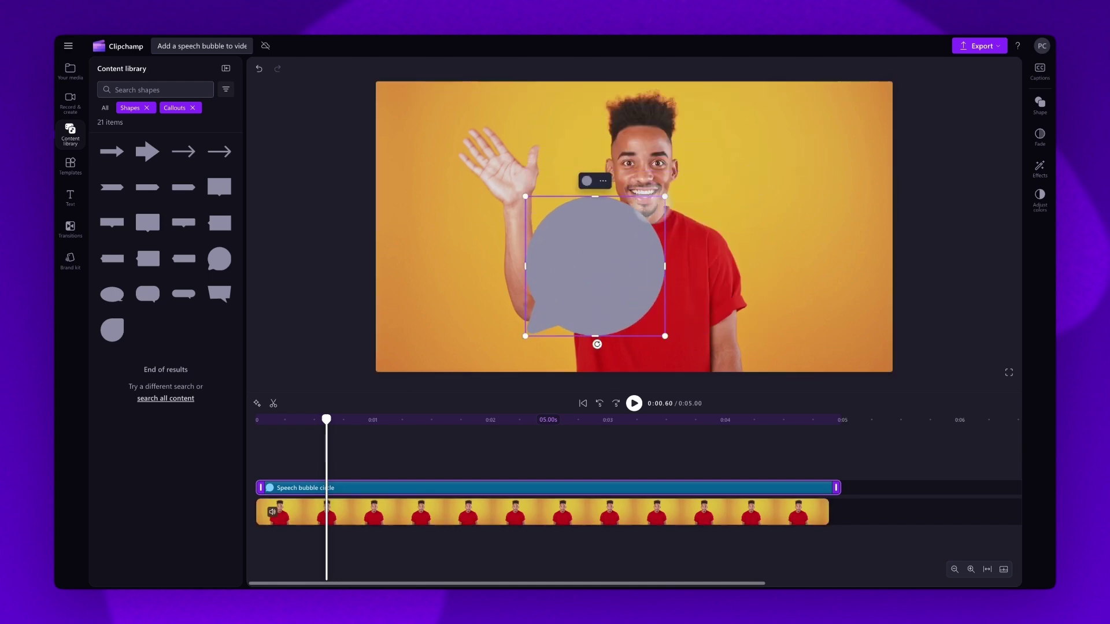
left_click_drag(594, 197, 601, 233)
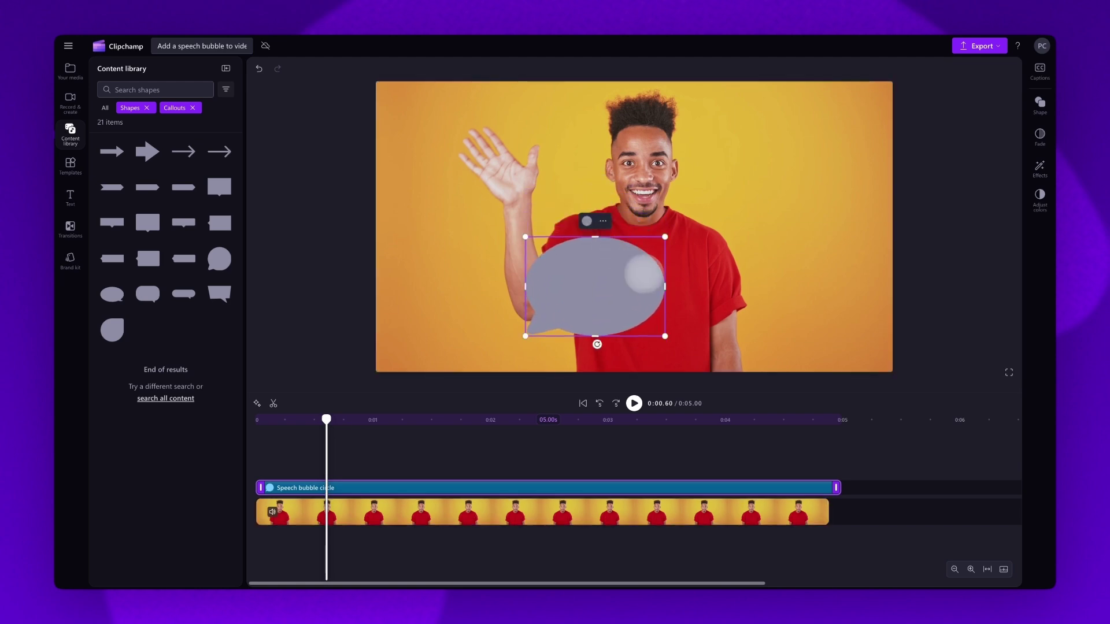
left_click_drag(595, 340, 787, 172)
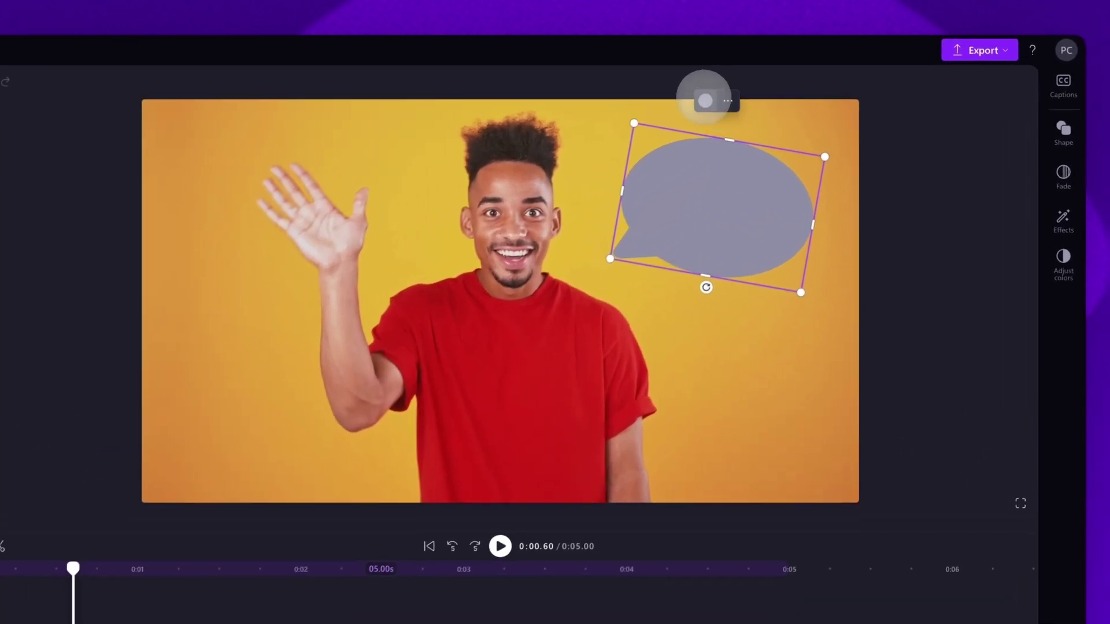
- Try several fill swatches, including purple, on the speech bubble before choosing red
left_click(703, 102)
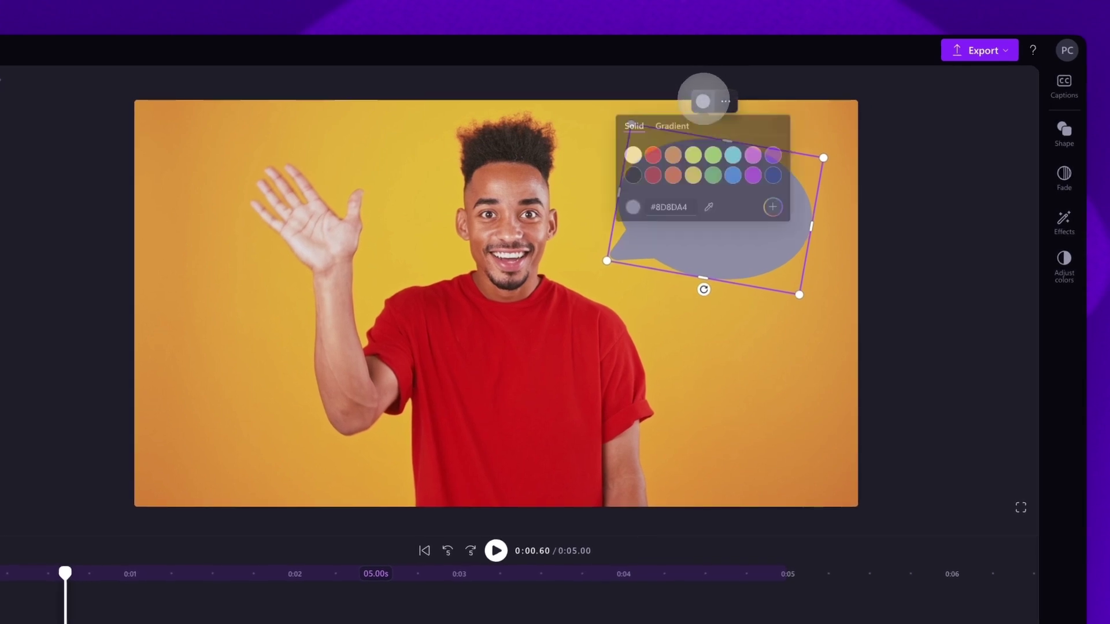
left_click(673, 159)
left_click(693, 158)
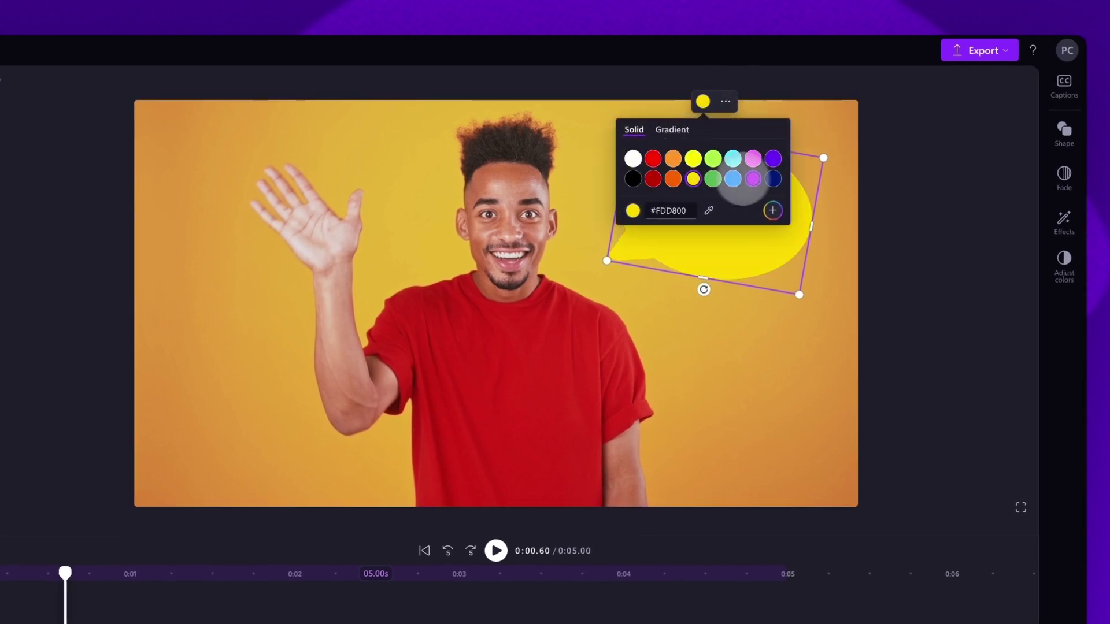
left_click(773, 179)
left_click(753, 179)
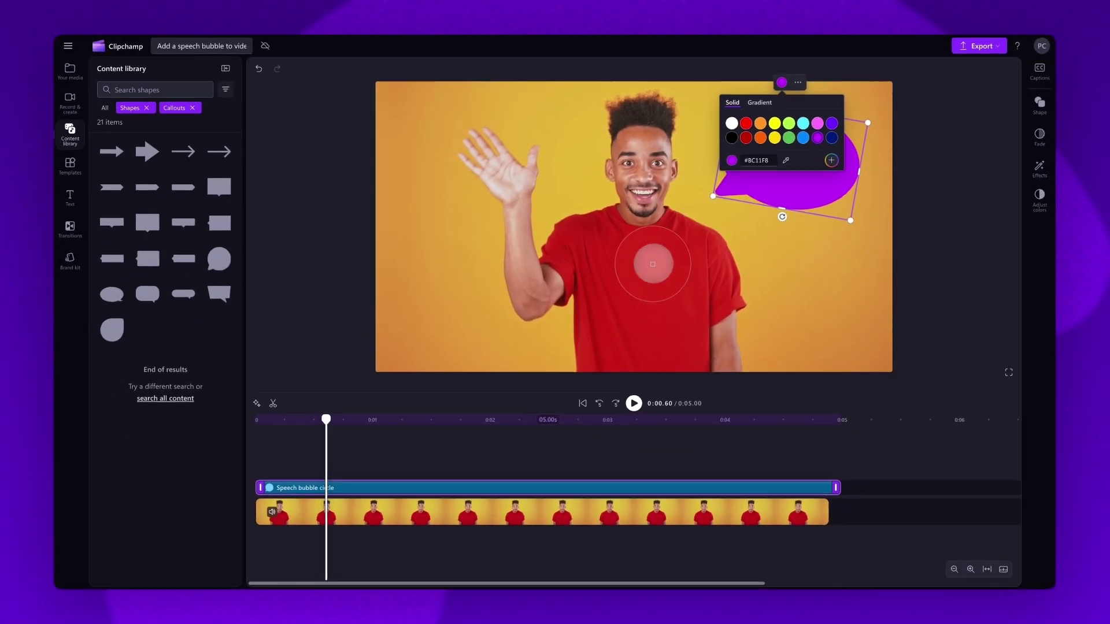
left_click(652, 264)
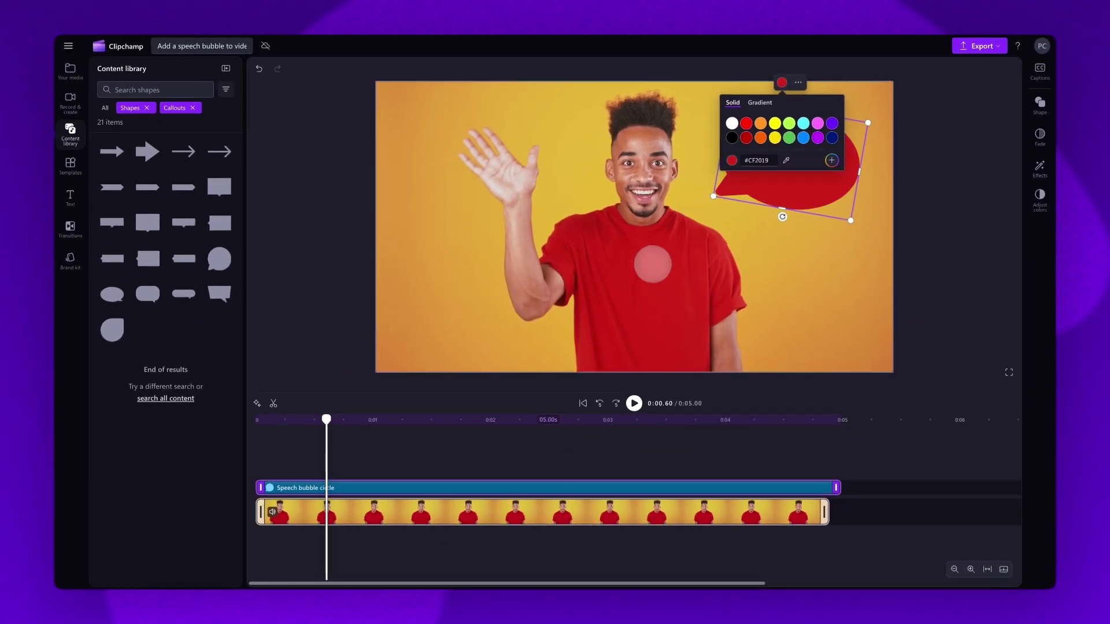
- Experiment with custom picker shades and gradient fills, keeping the bubble solid red
left_click(831, 160)
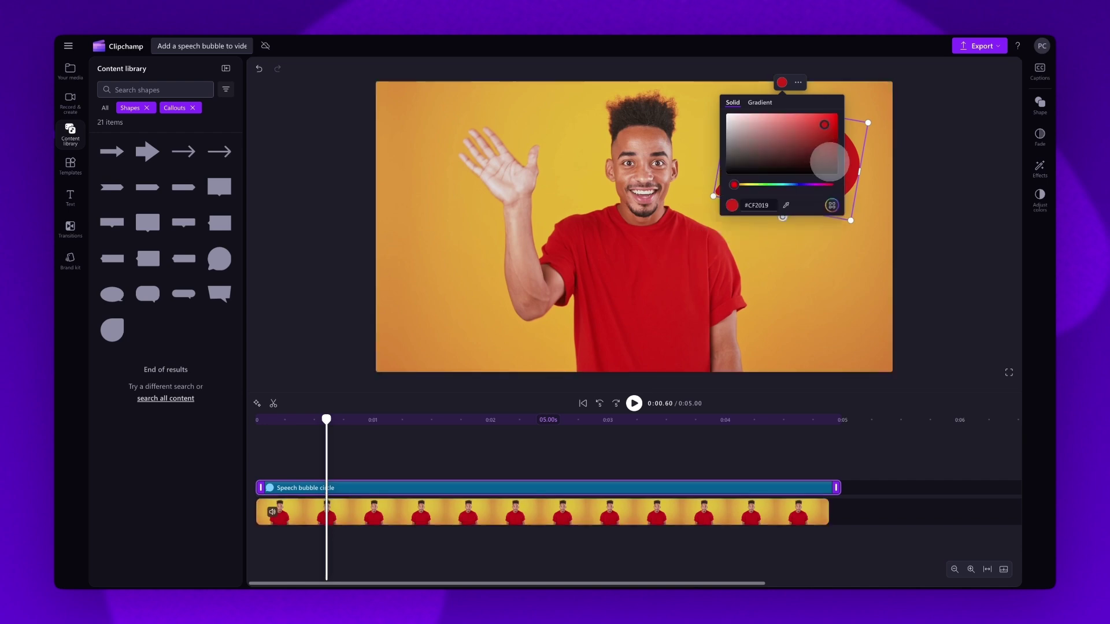
left_click(808, 135)
left_click_drag(733, 184, 801, 184)
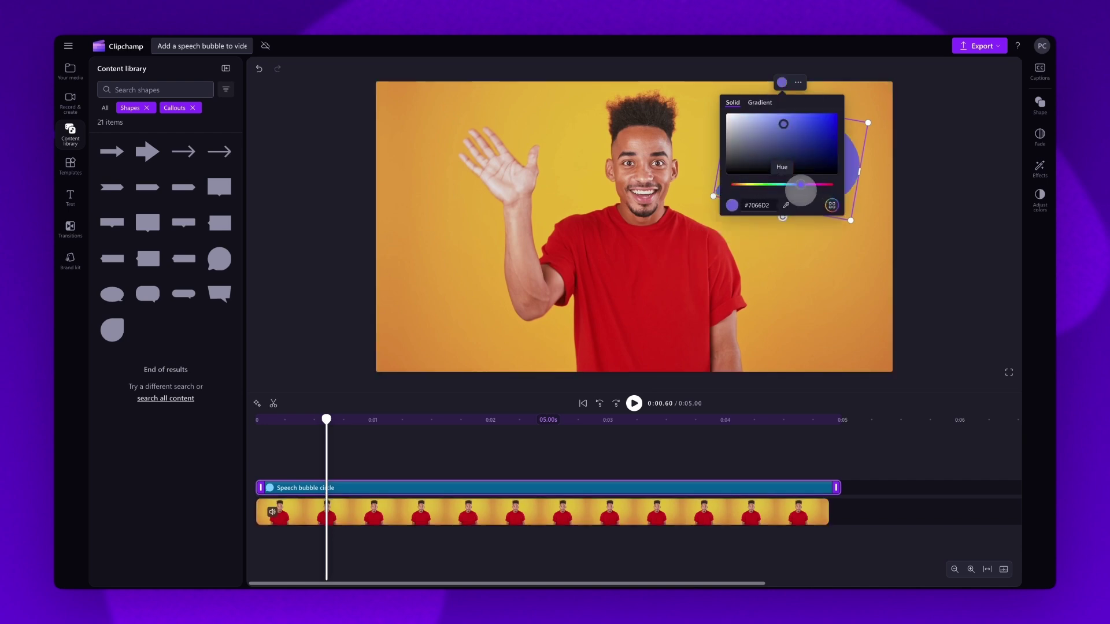
left_click(795, 122)
left_click_drag(795, 122, 773, 122)
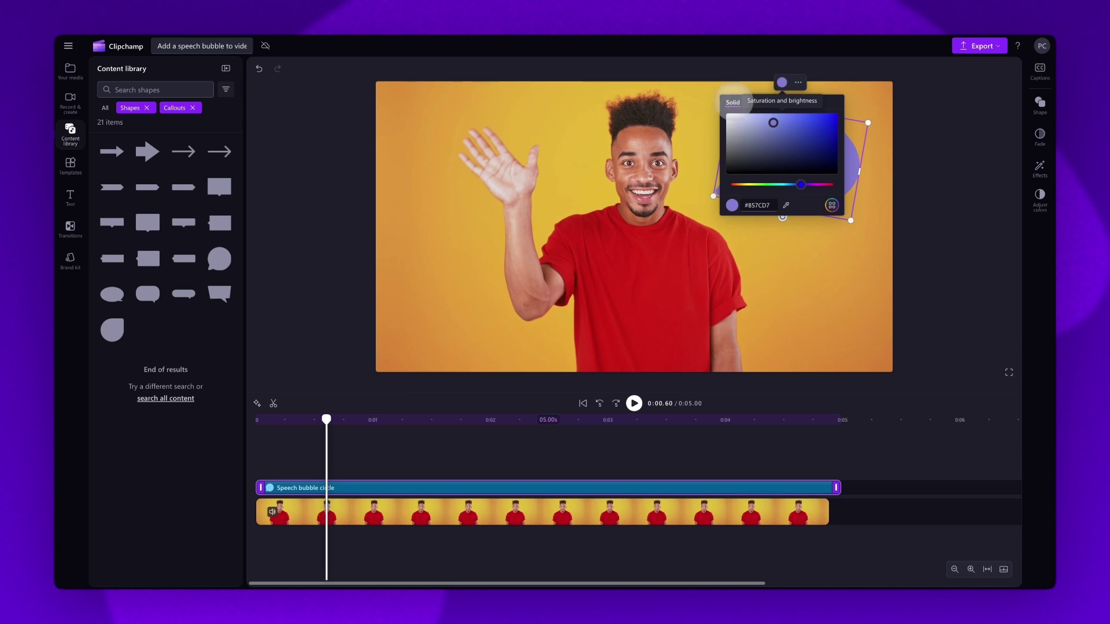
left_click(759, 103)
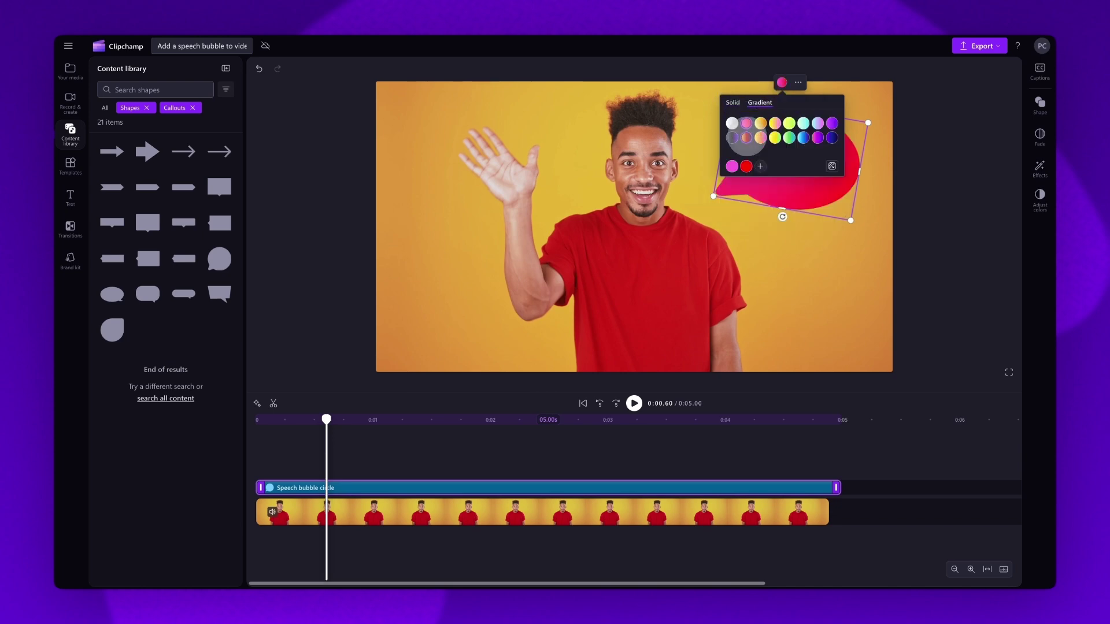
left_click(803, 137)
left_click(817, 138)
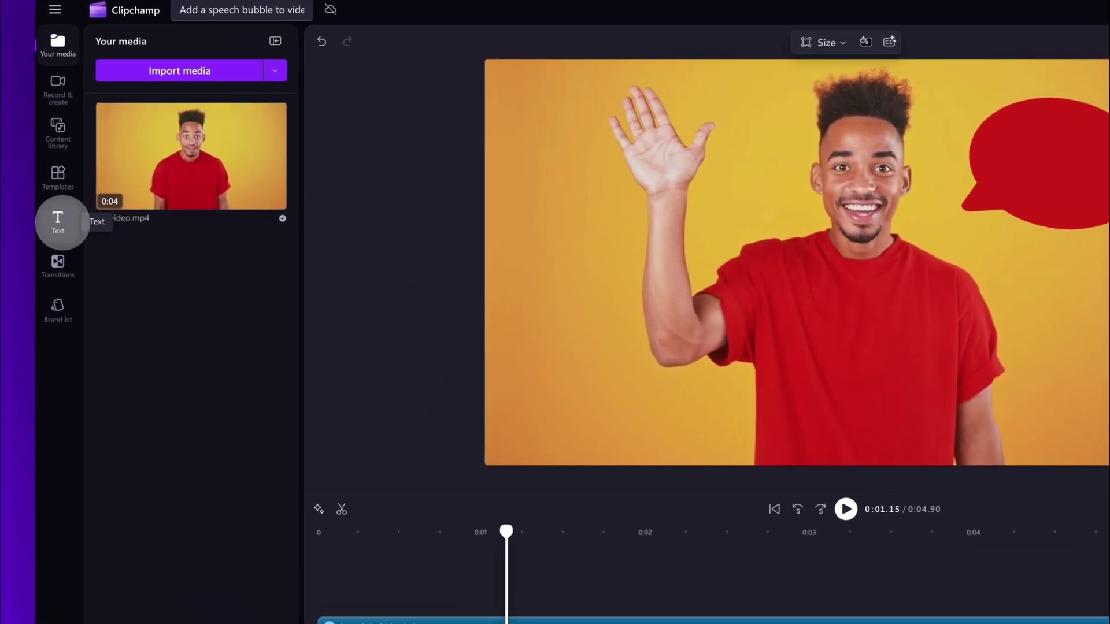
- Open the Text panel and scroll back up to Plain text and the text styles
left_click(57, 217)
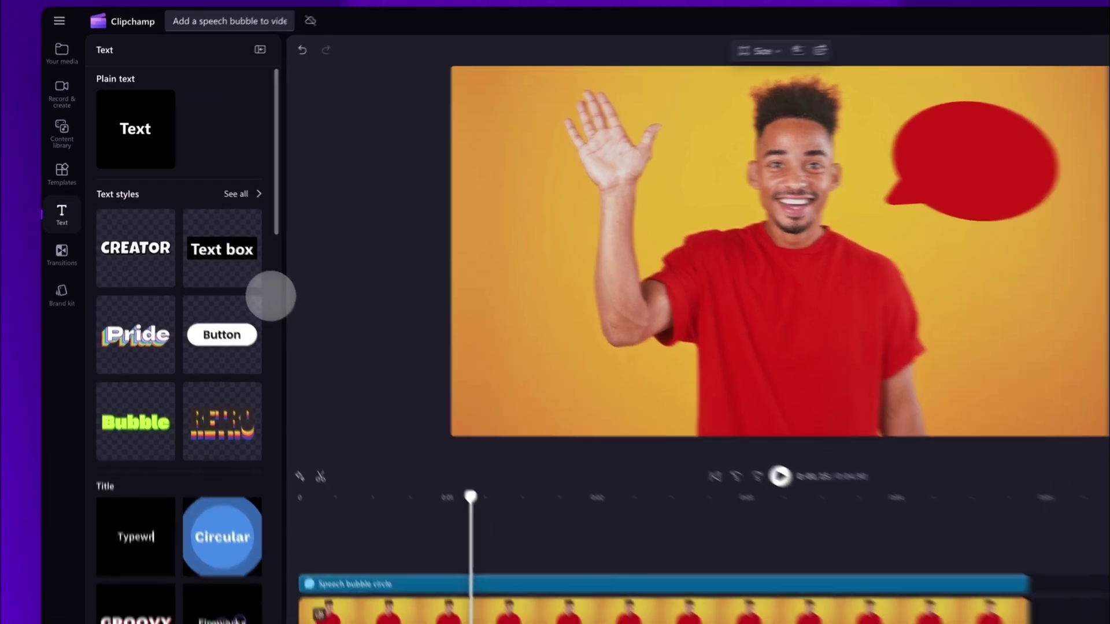
scroll(271, 296, "down", 15)
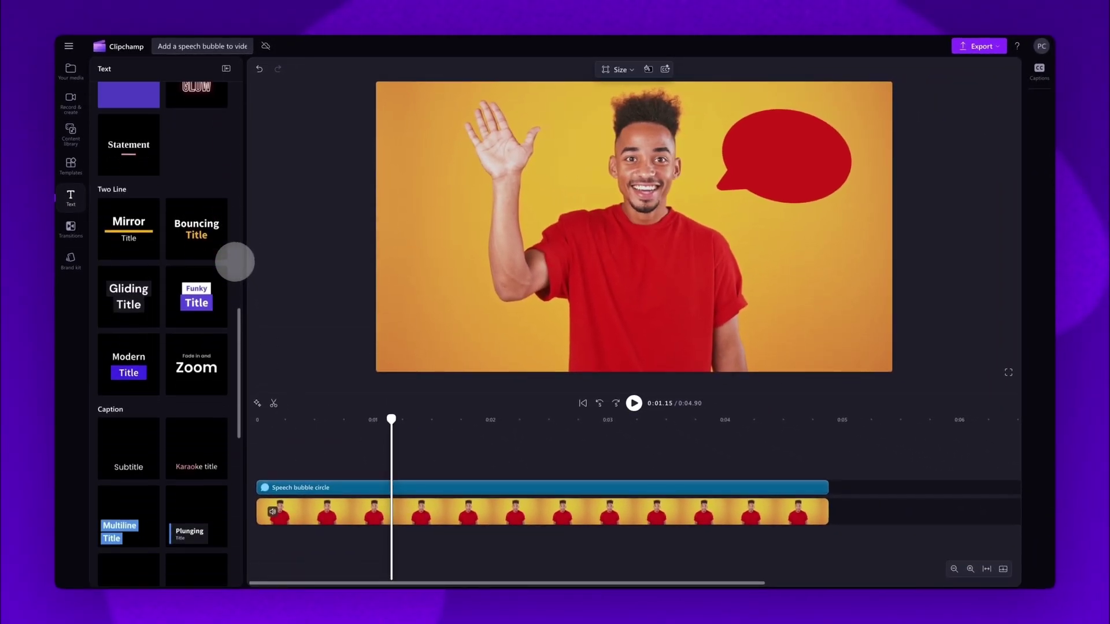
scroll(235, 262, "up", 15)
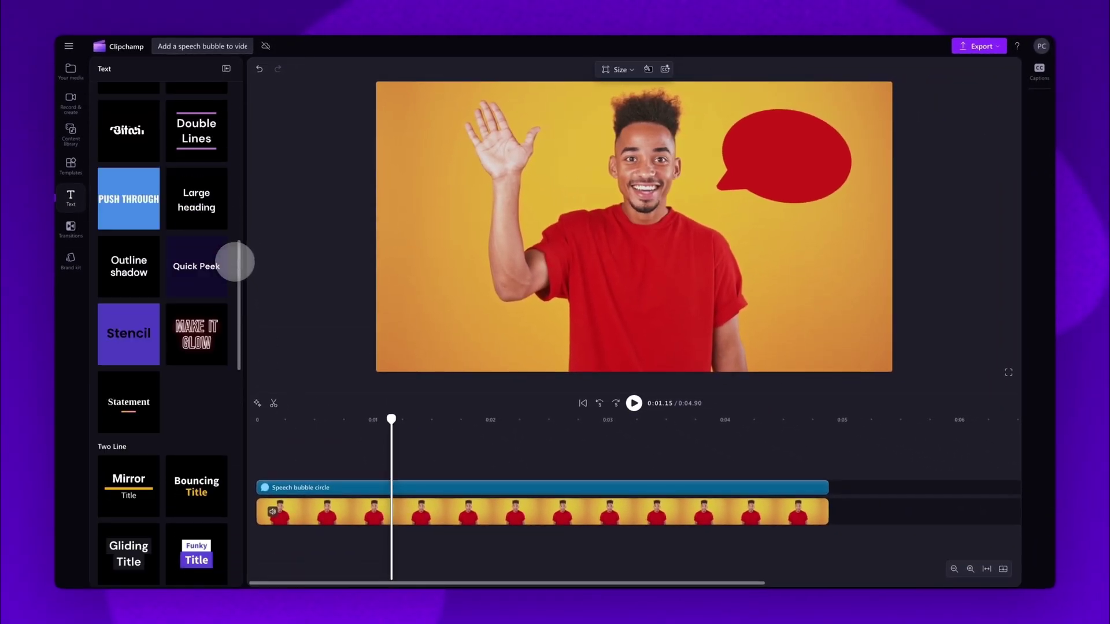
mouse_move(226, 246)
mouse_move(146, 137)
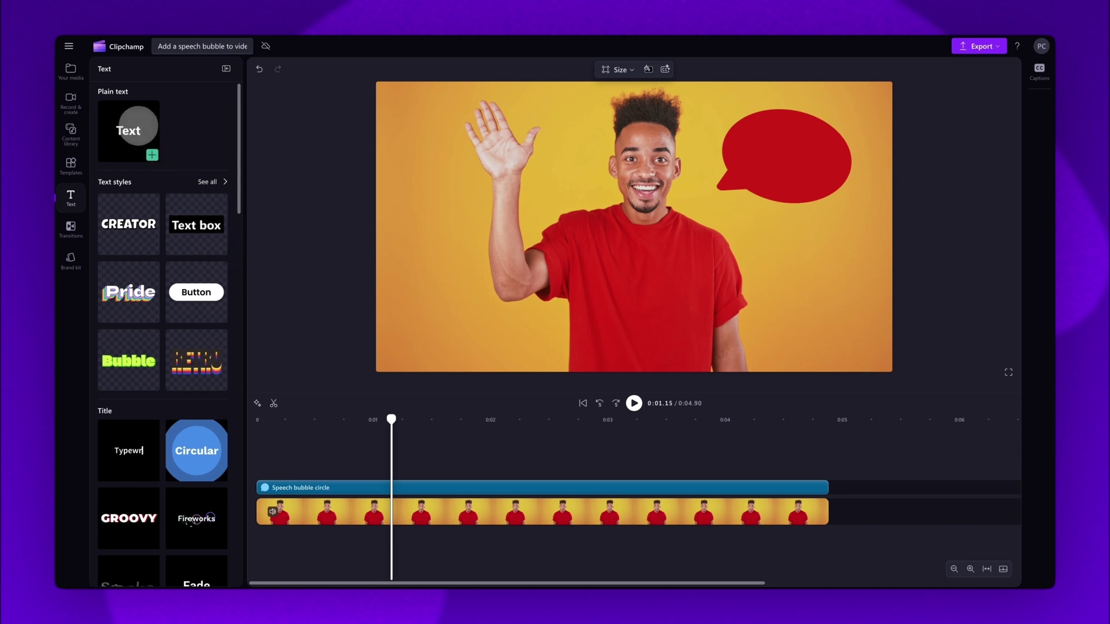
- Drop a plain Text layer above the bubble and replace its placeholder with 'Hello!'
left_click_drag(130, 130, 273, 475)
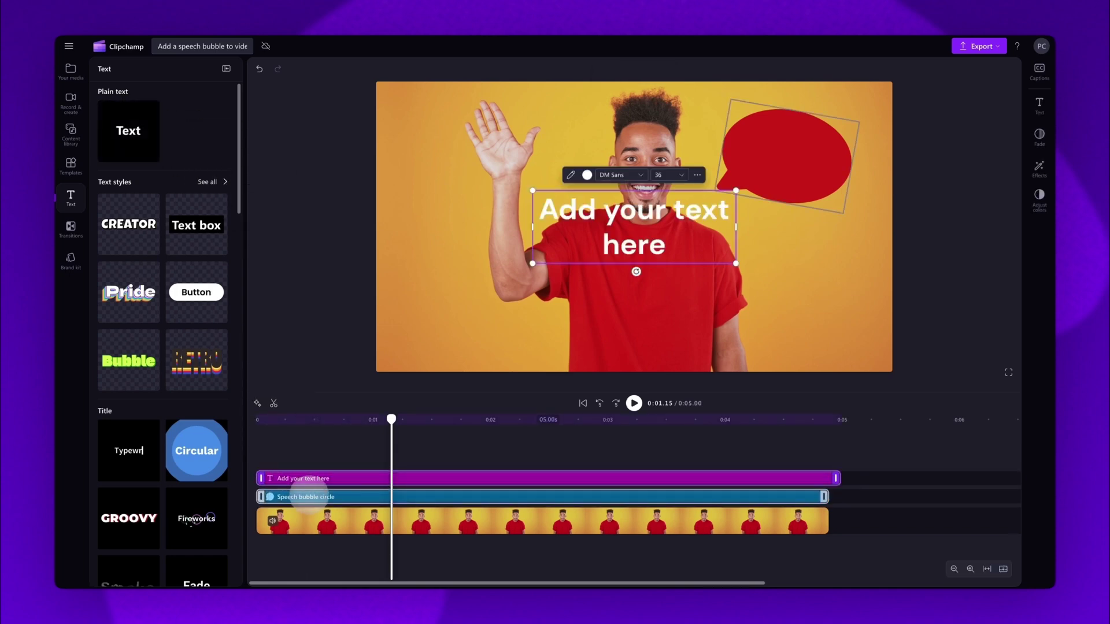
left_click(331, 498)
left_click(342, 478)
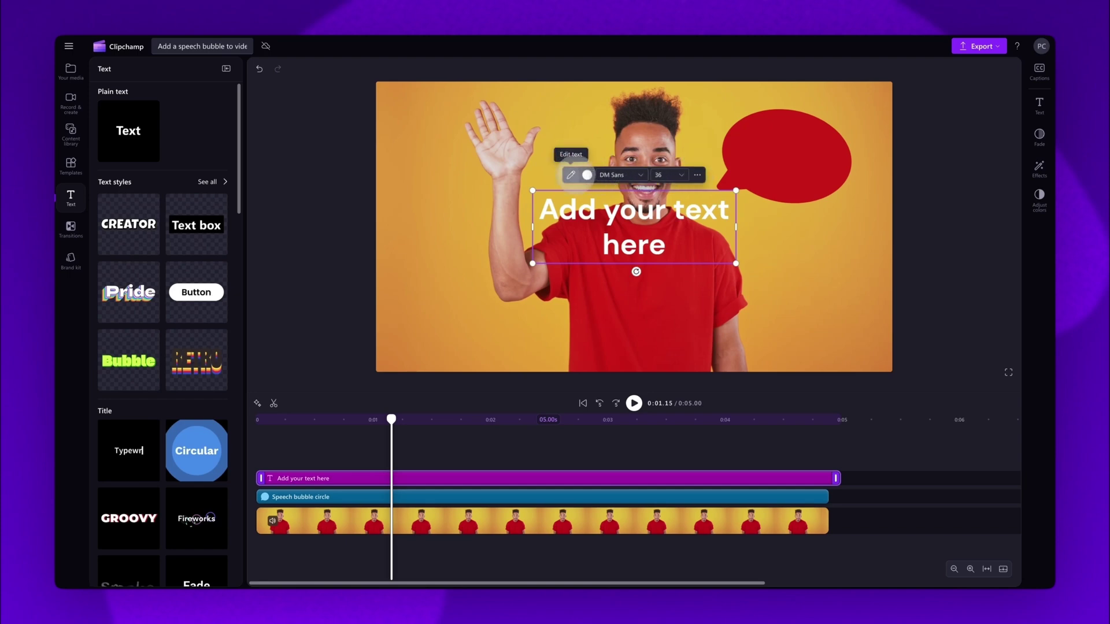
left_click(571, 174)
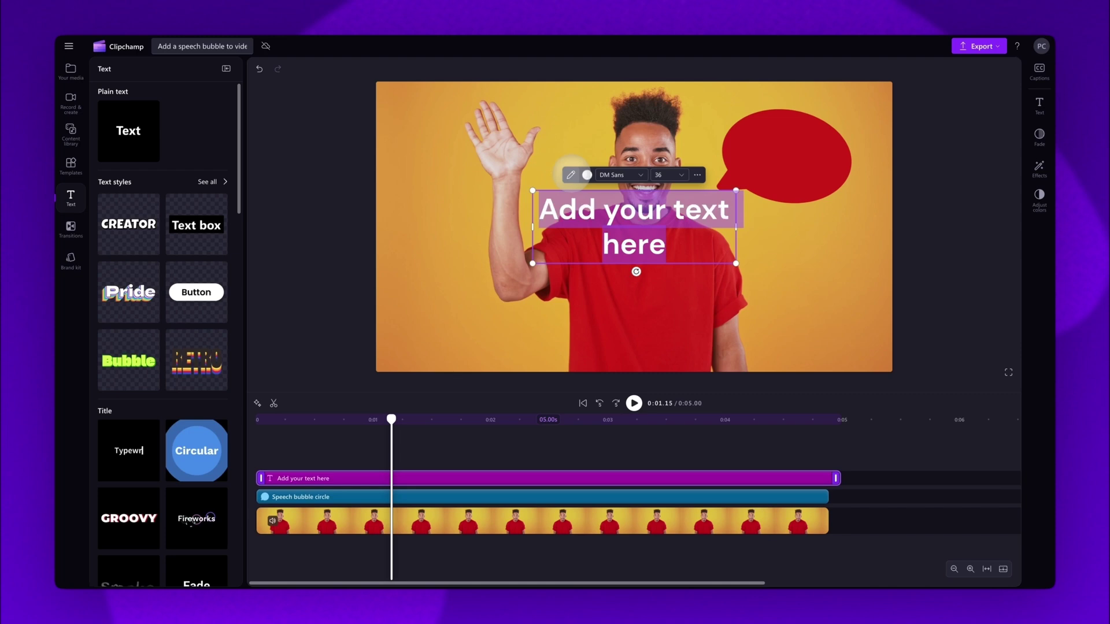
type("Hello!")
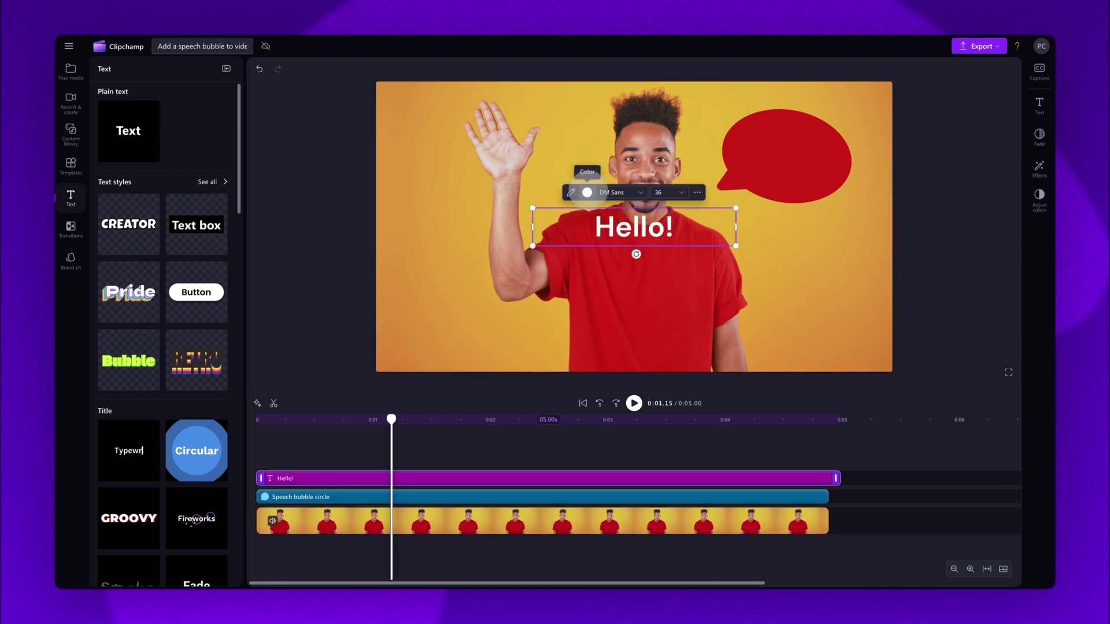
- Try purple, magenta and sampled orange on Hello!, then set the text colour back to white #FFFFFF
left_click(586, 192)
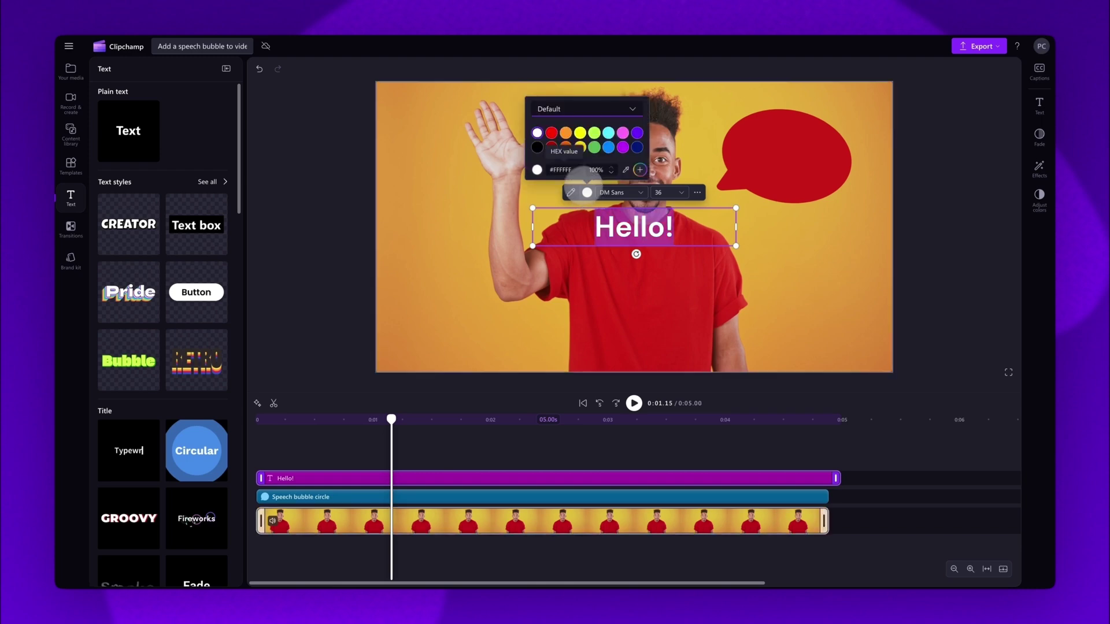
left_click(637, 134)
left_click(622, 146)
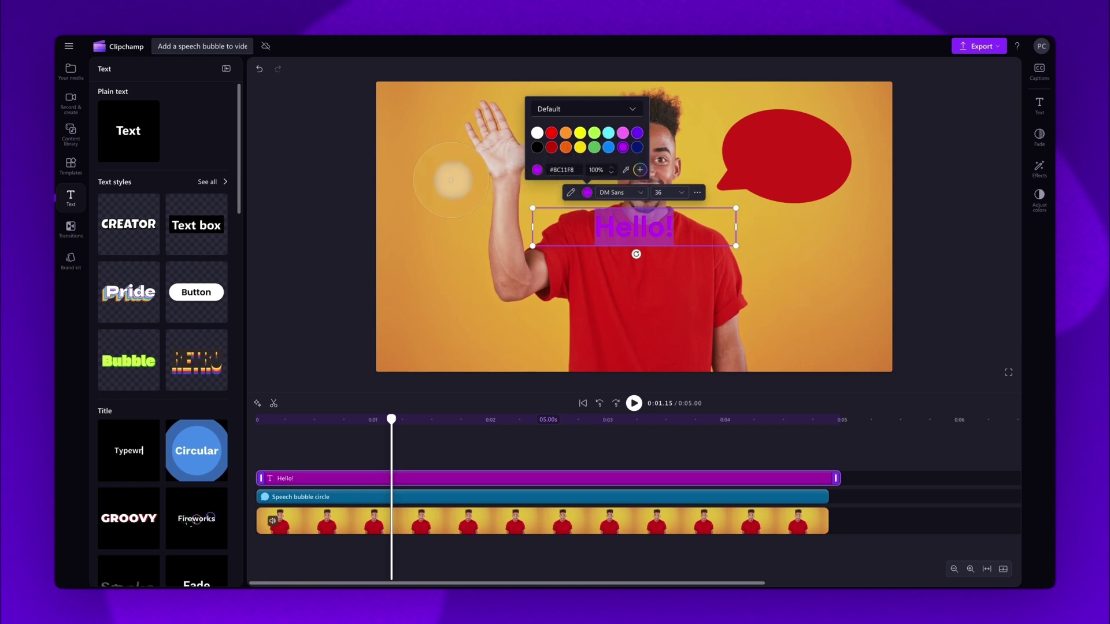
left_click(456, 180)
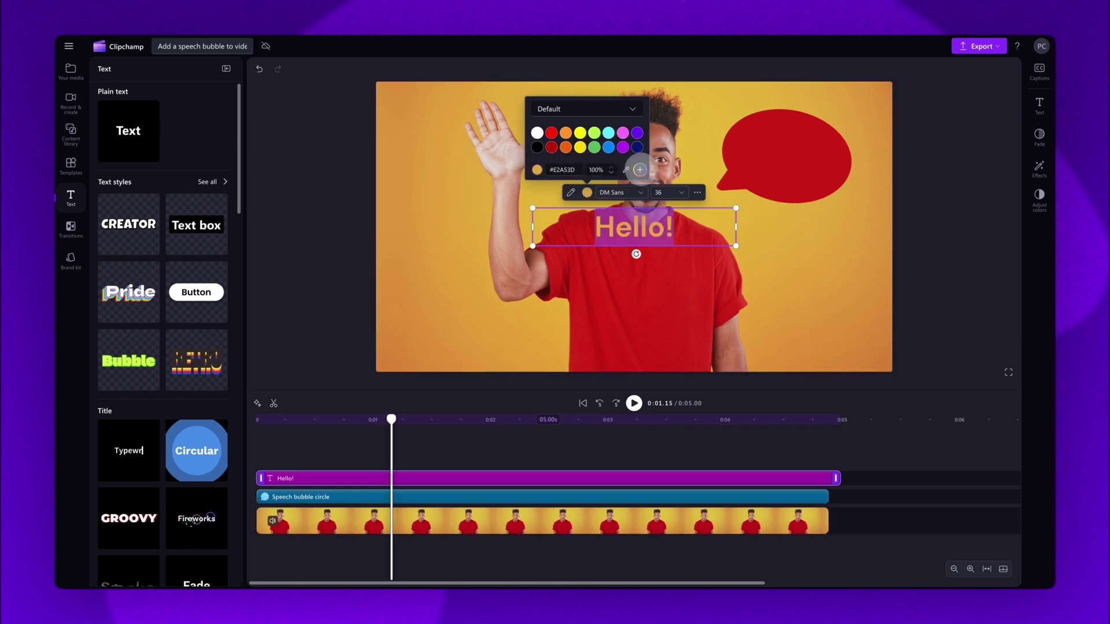
left_click(639, 169)
left_click_drag(629, 107, 526, 55)
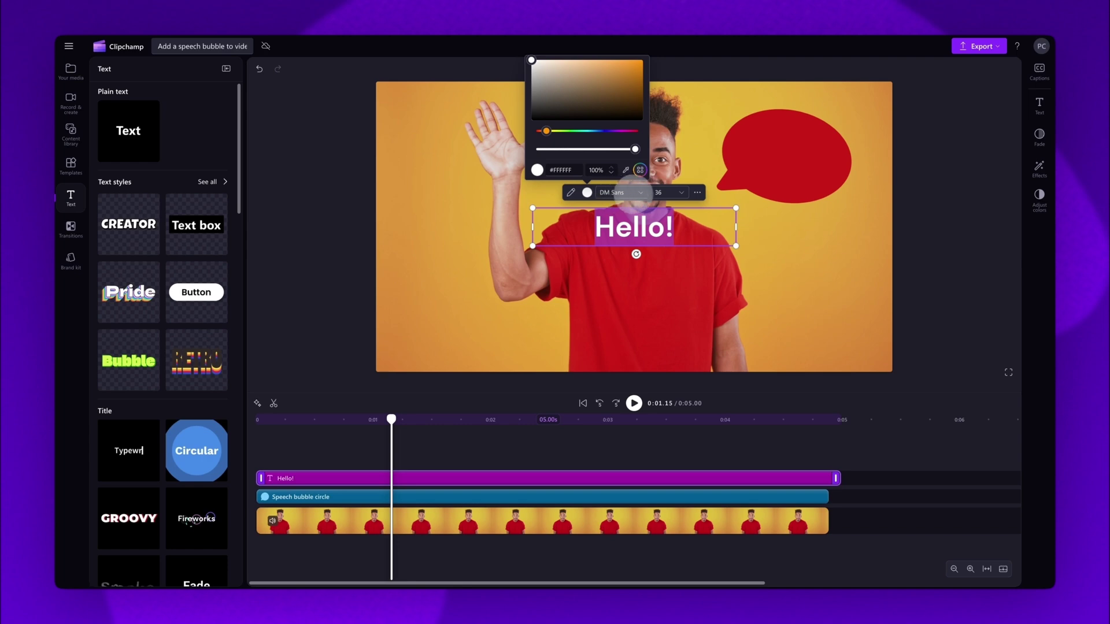
left_click(640, 193)
- Try Alfa Slab One, Cutive Mono and Climate Crisis on Hello!, then settle on Caprasimo
scroll(647, 278, "down", 5)
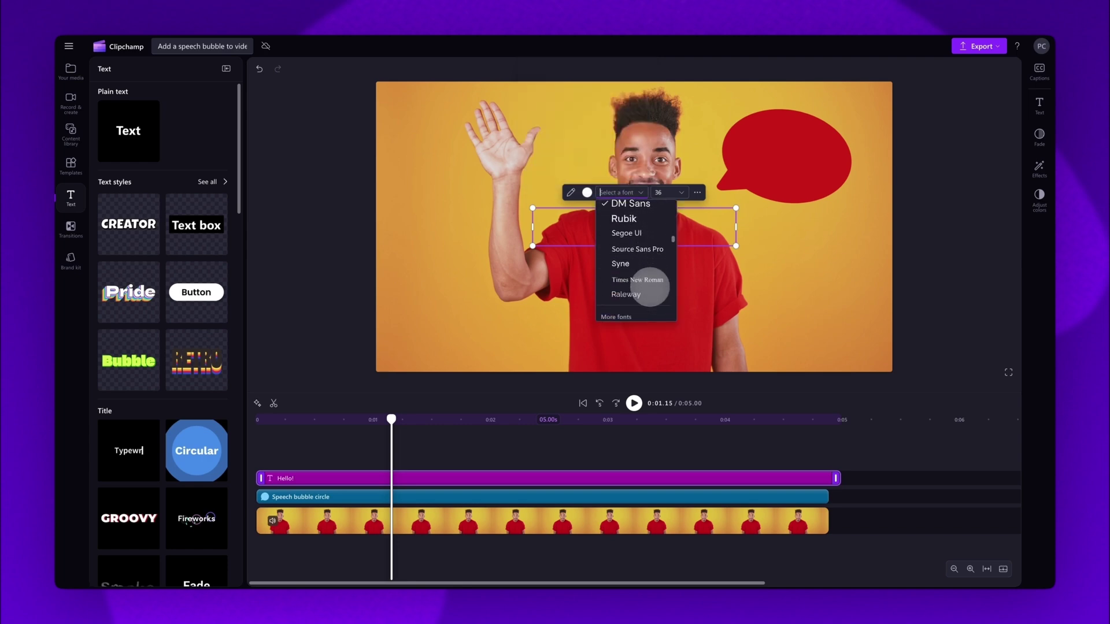
scroll(649, 287, "down", 1)
left_click(638, 274)
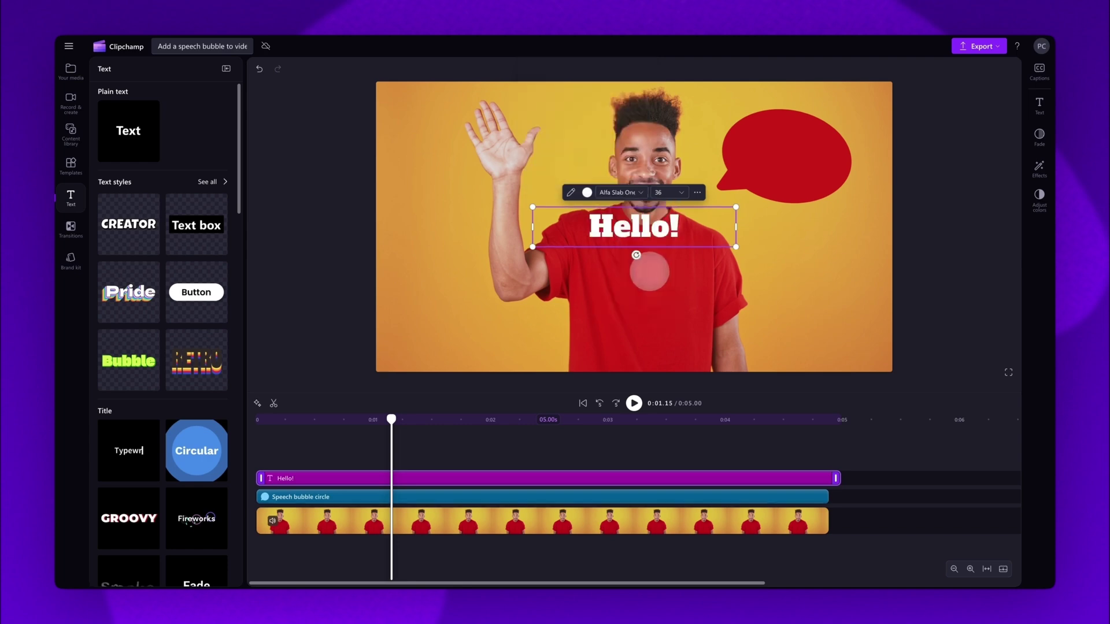
left_click(636, 191)
scroll(642, 278, "down", 5)
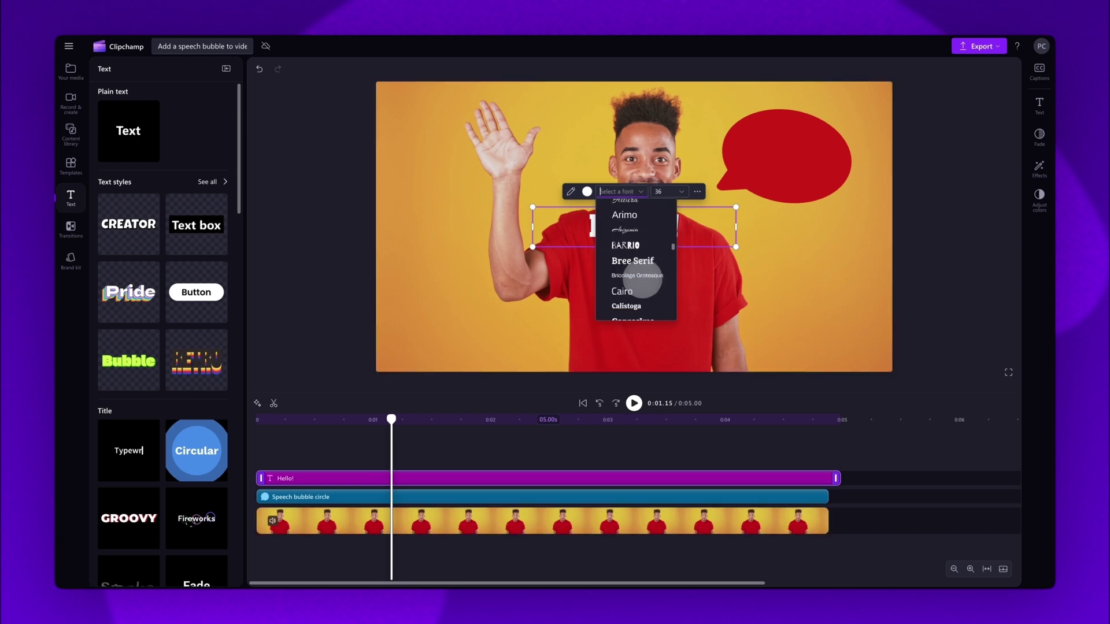
left_click(636, 311)
left_click(618, 191)
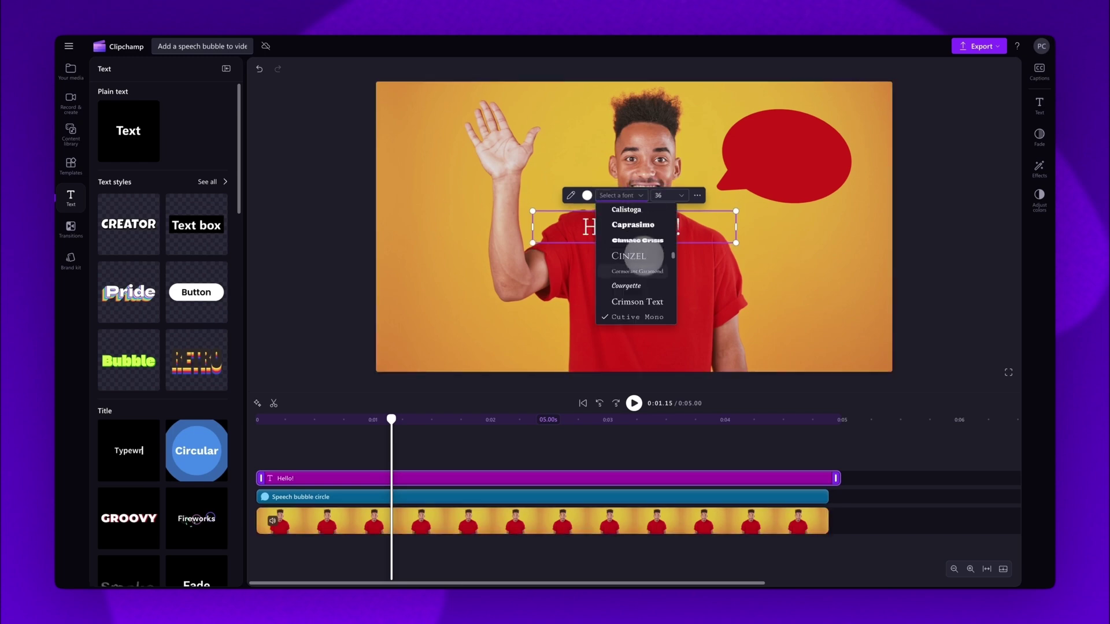
left_click(638, 241)
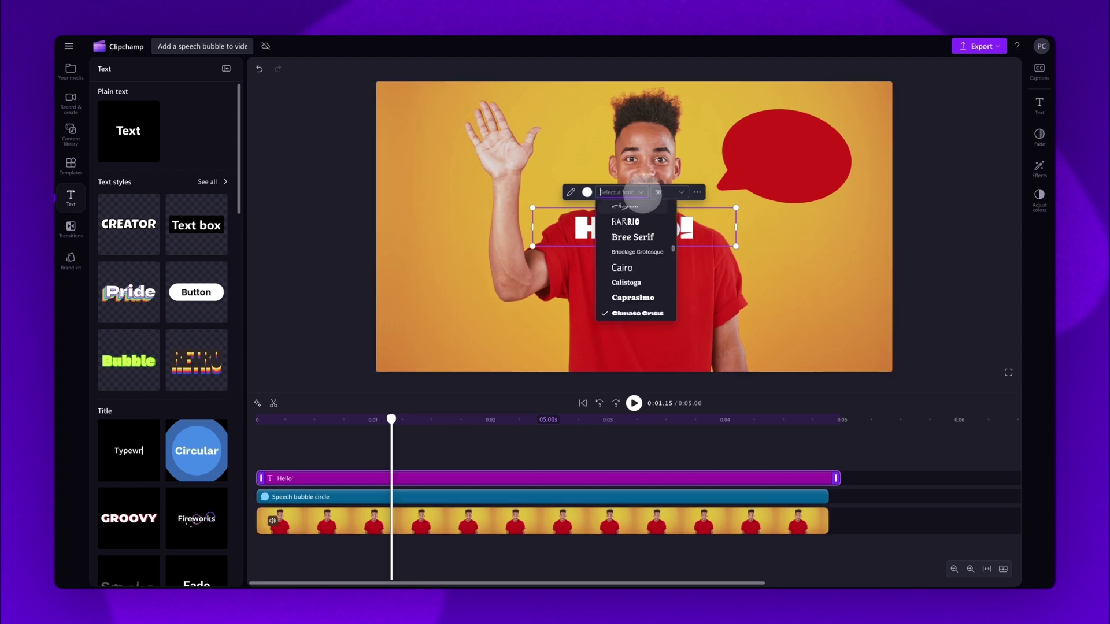
scroll(639, 254, "down", 1)
left_click(636, 267)
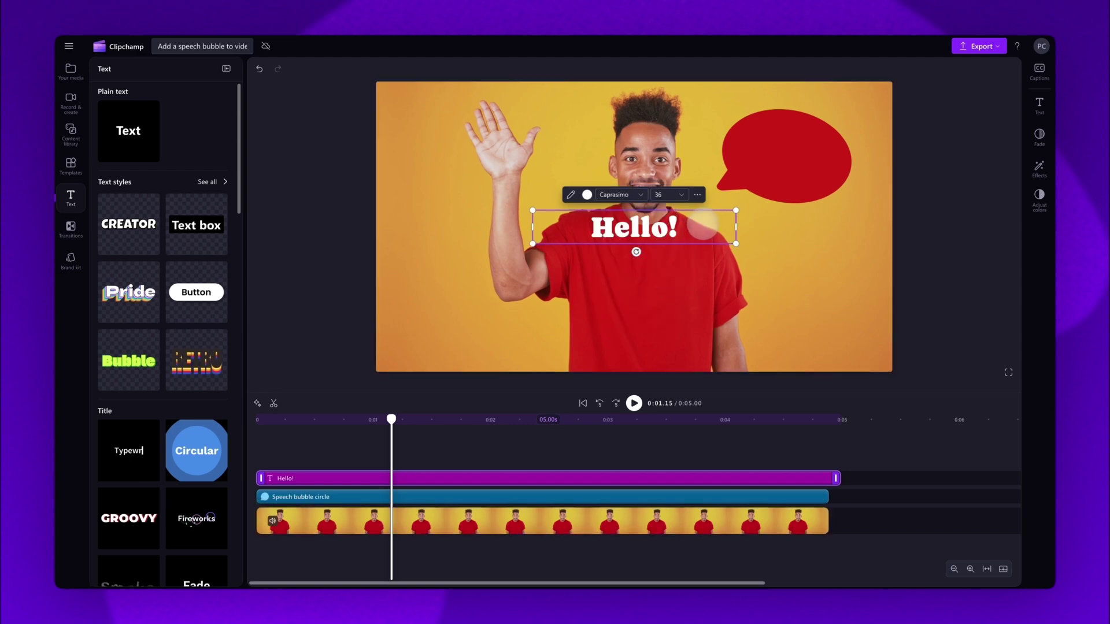
- Move the Hello! text onto the red bubble, resize its box and tilt it to the bubble's angle
left_click_drag(702, 225, 856, 152)
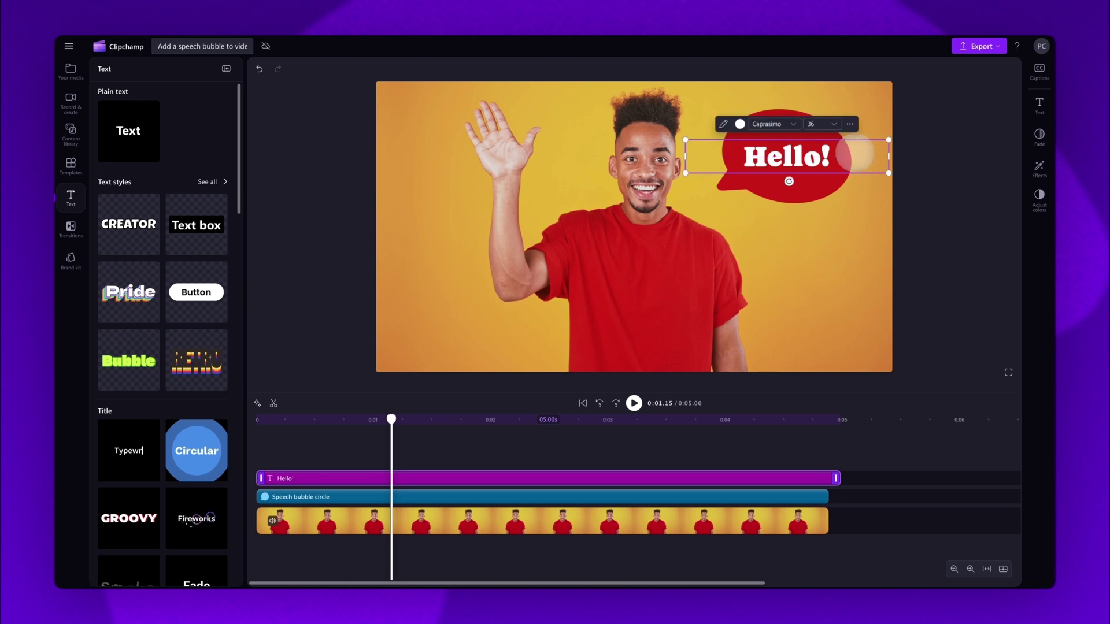
left_click_drag(888, 139, 864, 155)
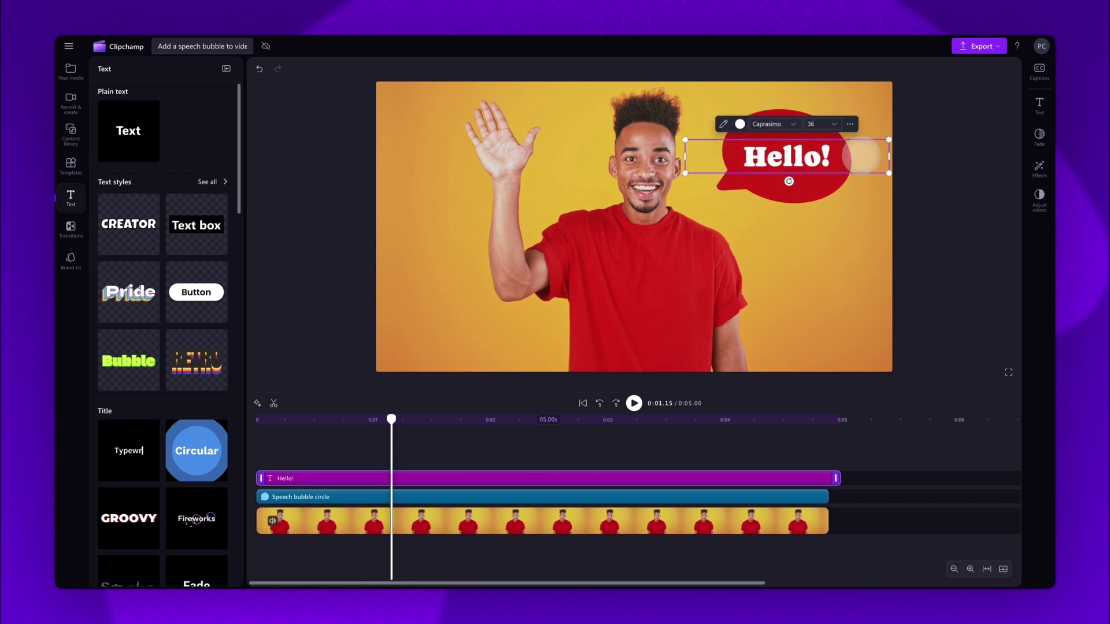
left_click_drag(789, 181, 787, 185)
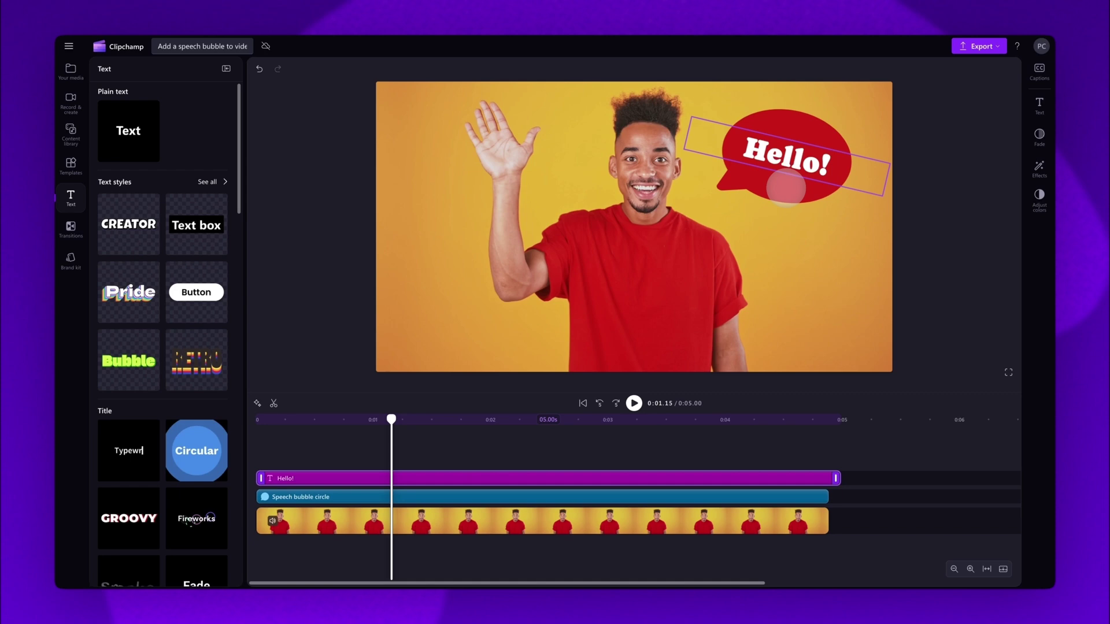
left_click_drag(786, 186, 784, 182)
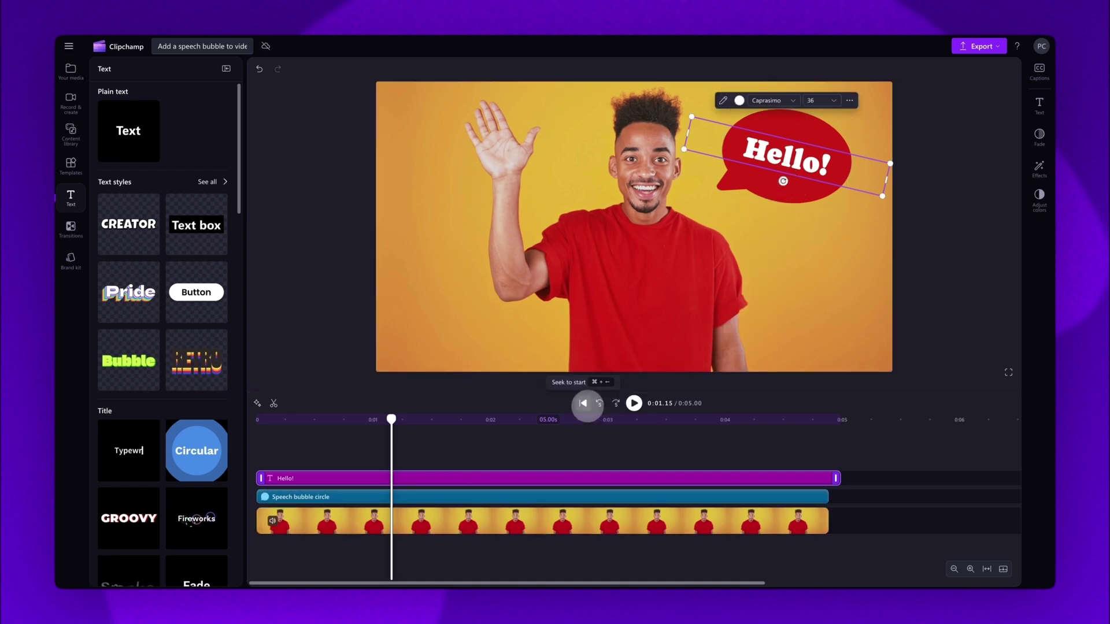
- Rewind to the start, then play and pause the 0:04.90 preview
left_click(583, 403)
left_click(634, 403)
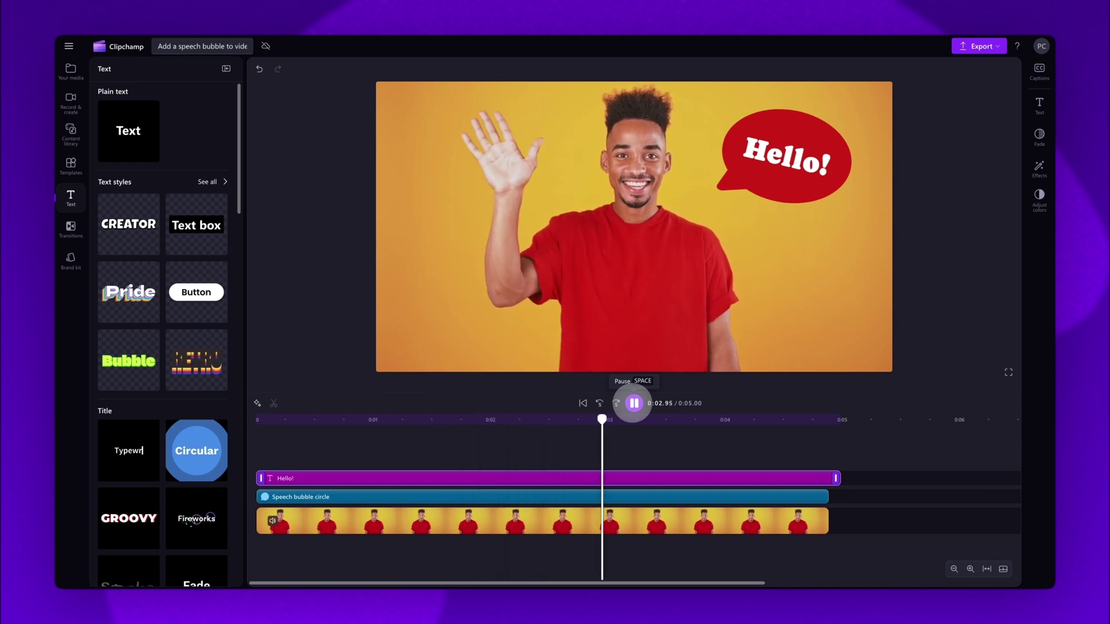
left_click(634, 403)
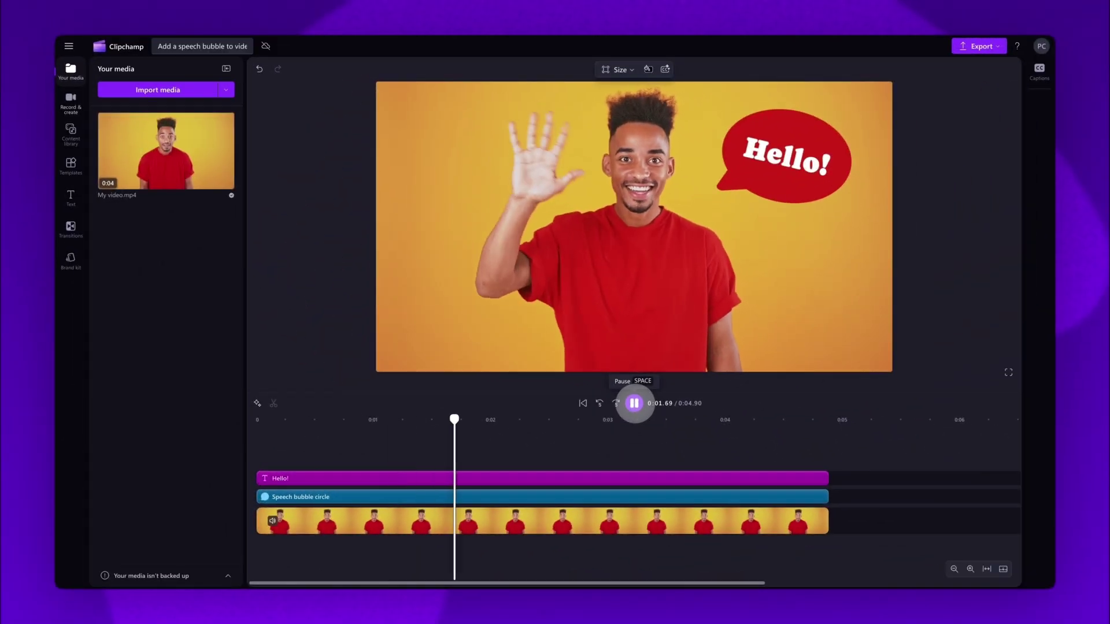
- Pause the preview and export the speech-bubble video at 1080p quality
left_click(634, 402)
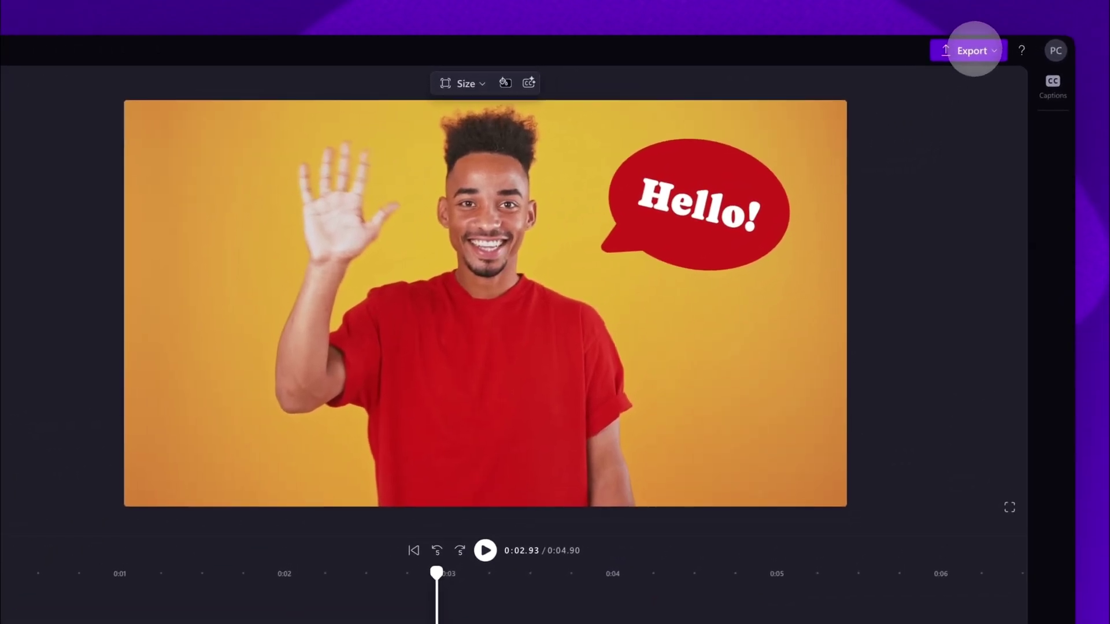
left_click(980, 48)
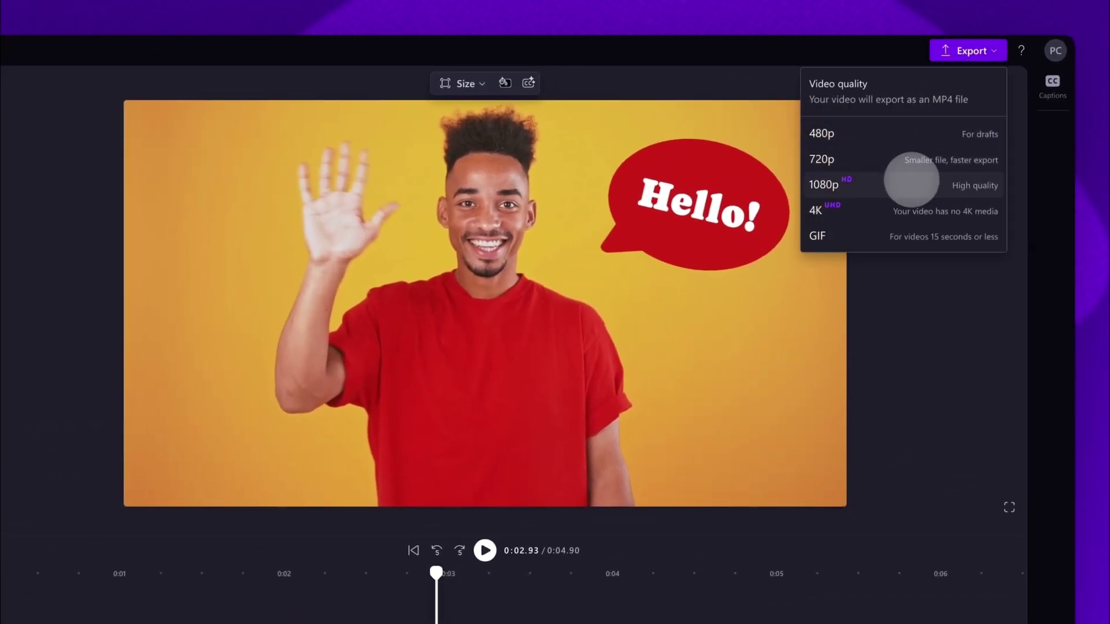
left_click(908, 180)
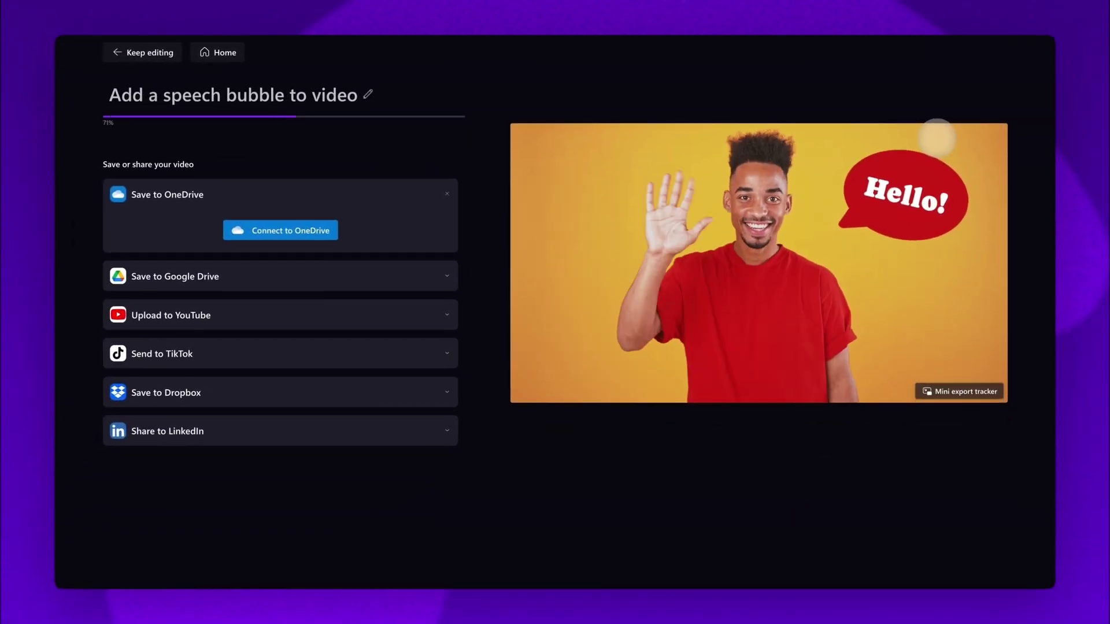